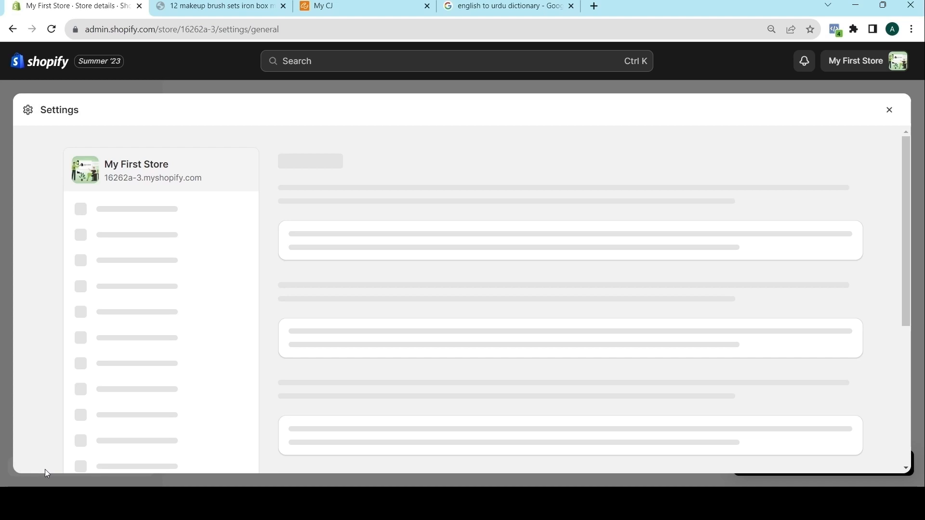
Step: Open the store's Custom data settings and start a new metaobject definition
scroll(129, 316, "down", 4)
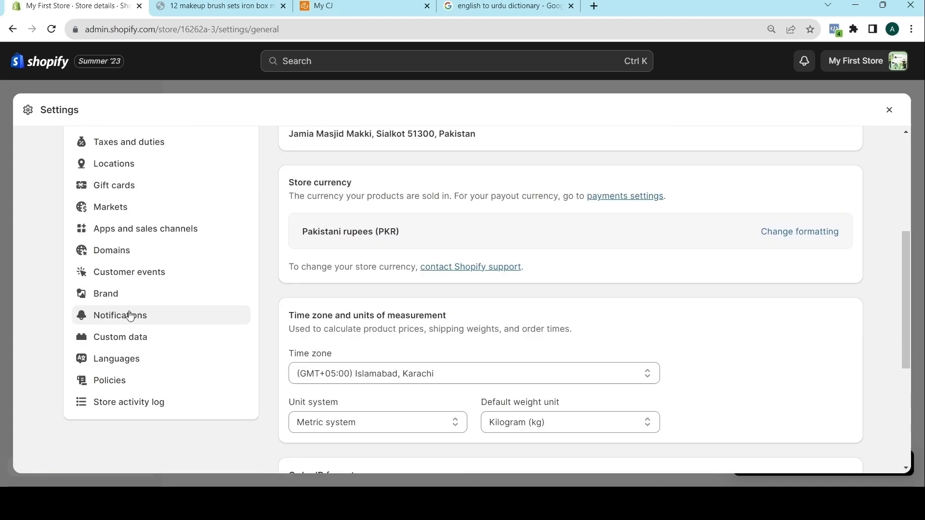
left_click(105, 337)
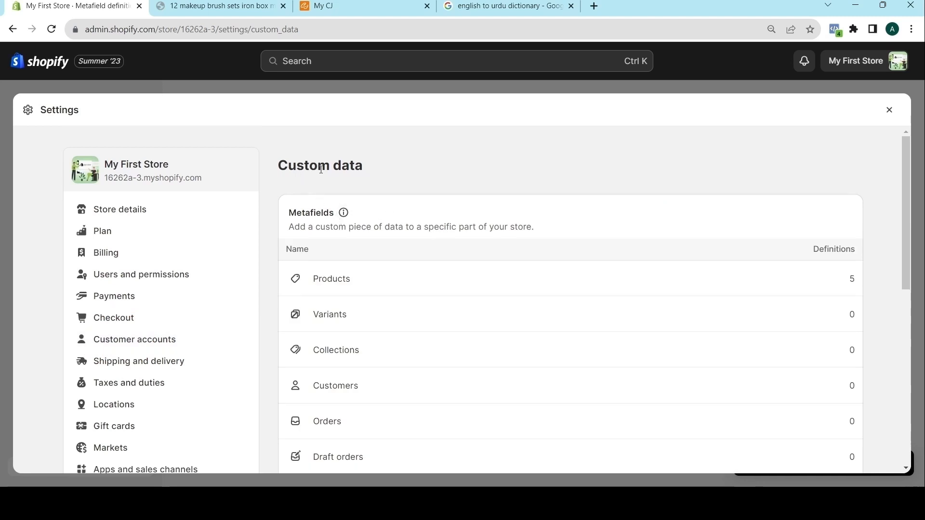
scroll(404, 236, "down", 10)
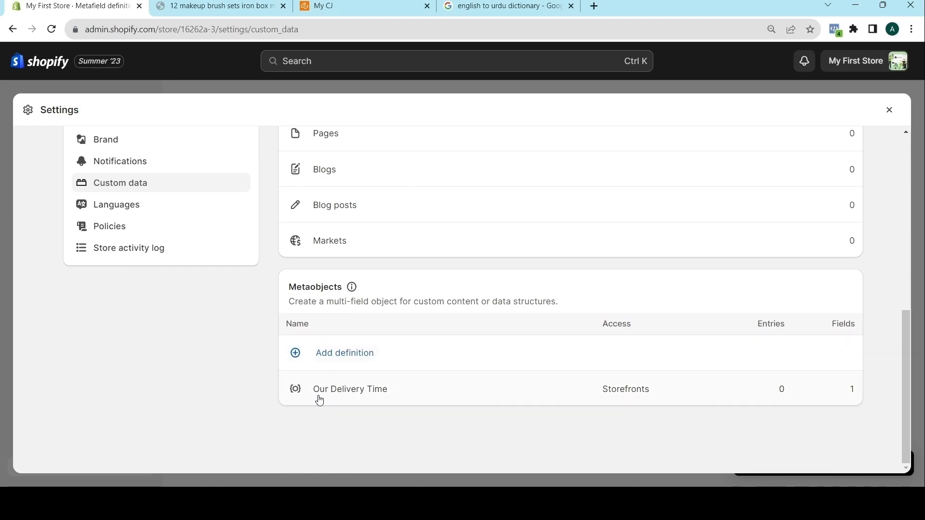
left_click(321, 354)
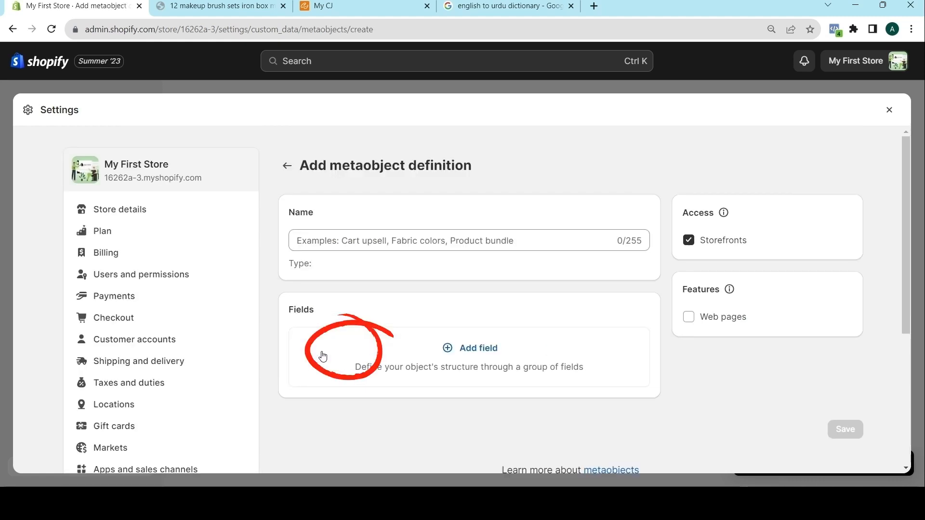
Step: Name the new metaobject definition "Our Product Delivery Time"
left_click(318, 239)
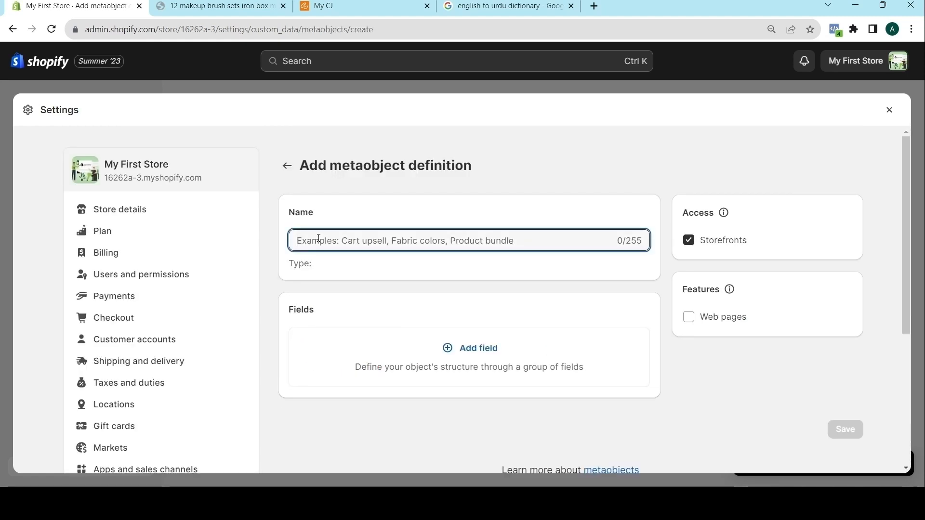
type("Our ")
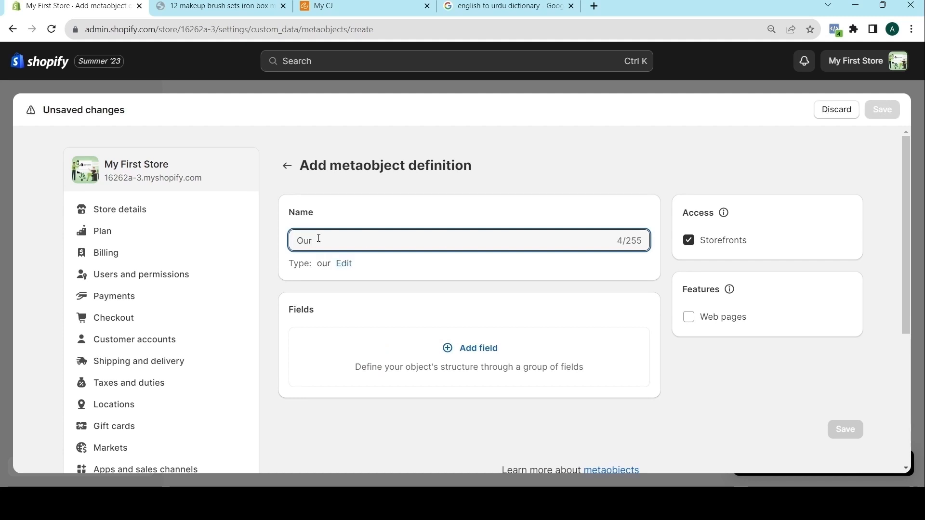
type("Product Delivery Ti")
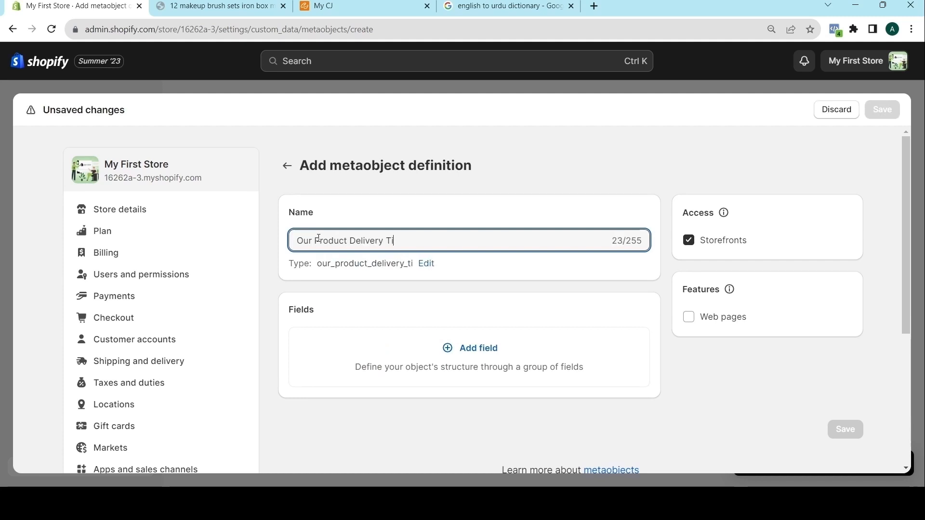
type("me")
key("Tab")
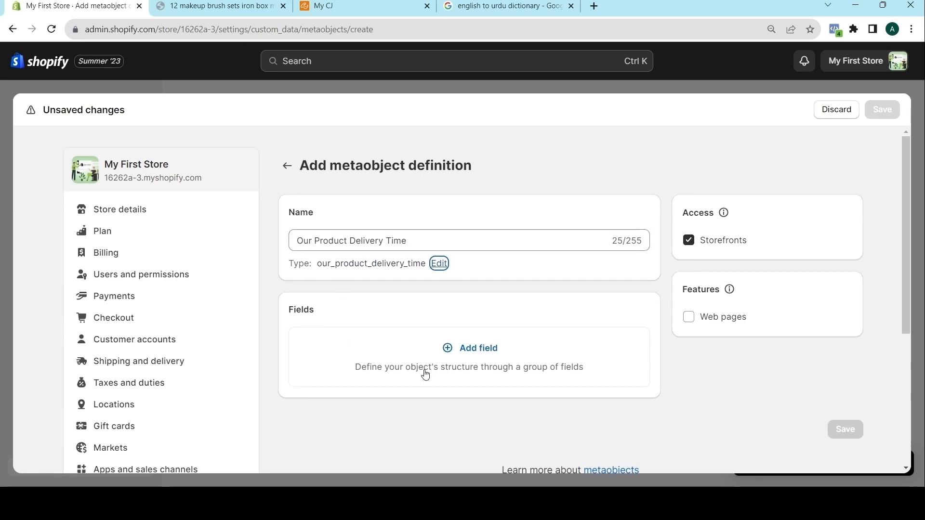
Step: Start adding a field of type Single line text to the metaobject definition
left_click(455, 349)
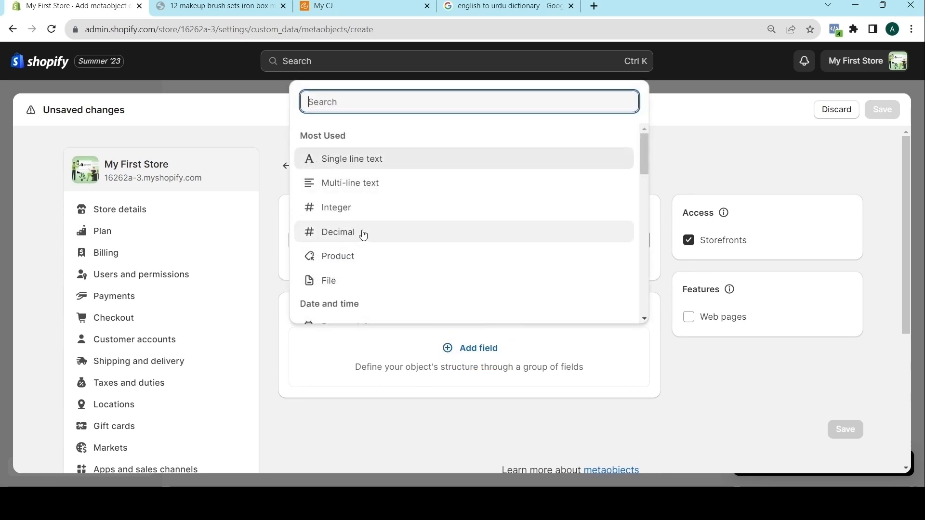
scroll(343, 222, "down", 5)
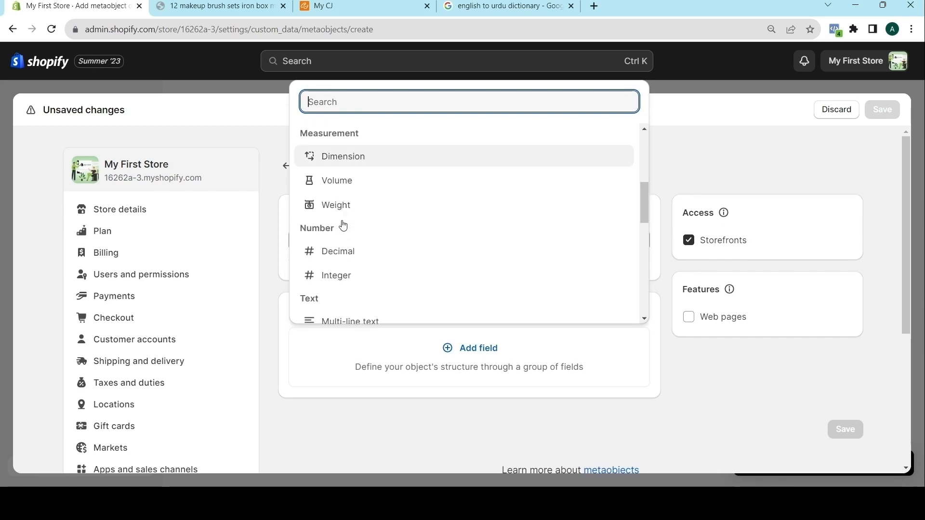
scroll(339, 233, "down", 3)
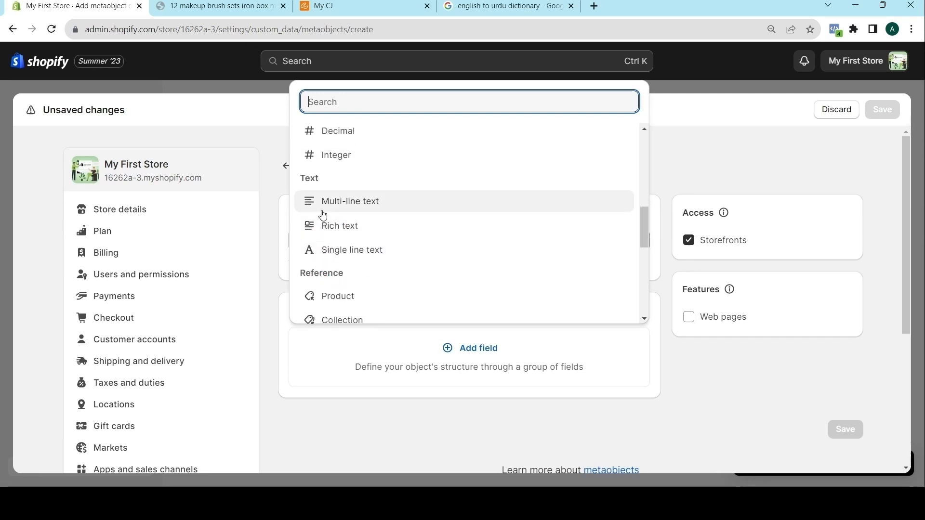
scroll(322, 214, "up", 8)
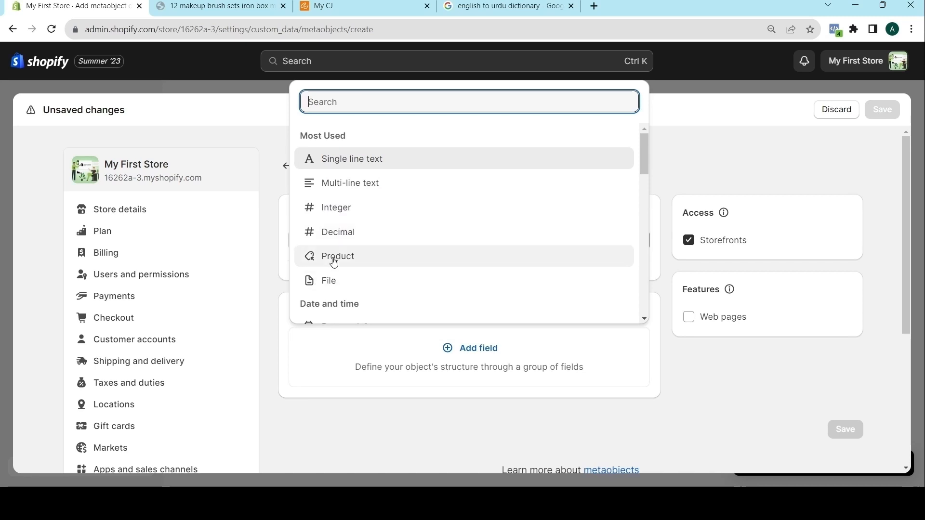
scroll(331, 245, "down", 1)
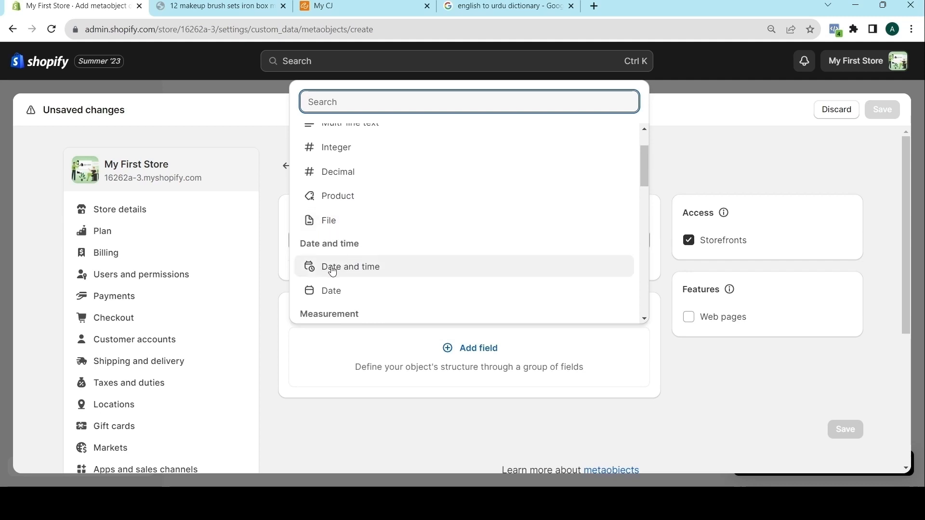
scroll(332, 269, "down", 1)
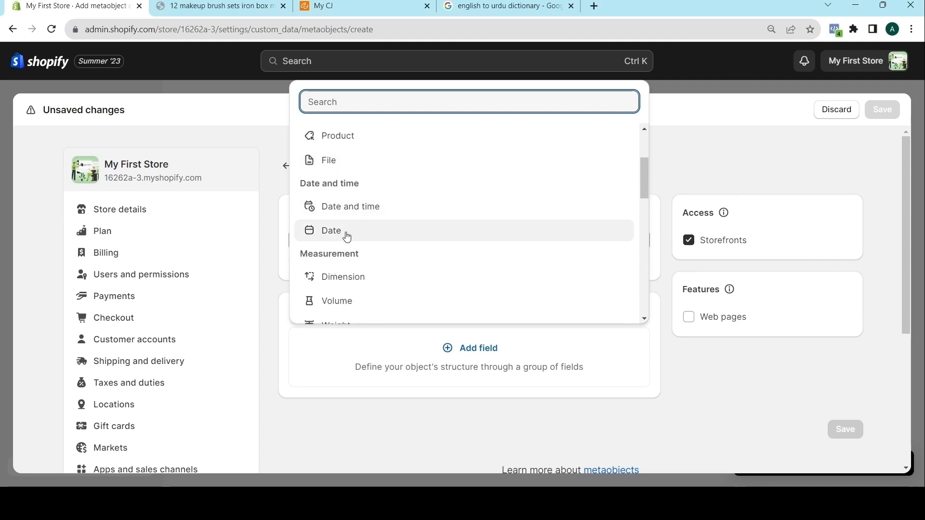
scroll(332, 202, "down", 2)
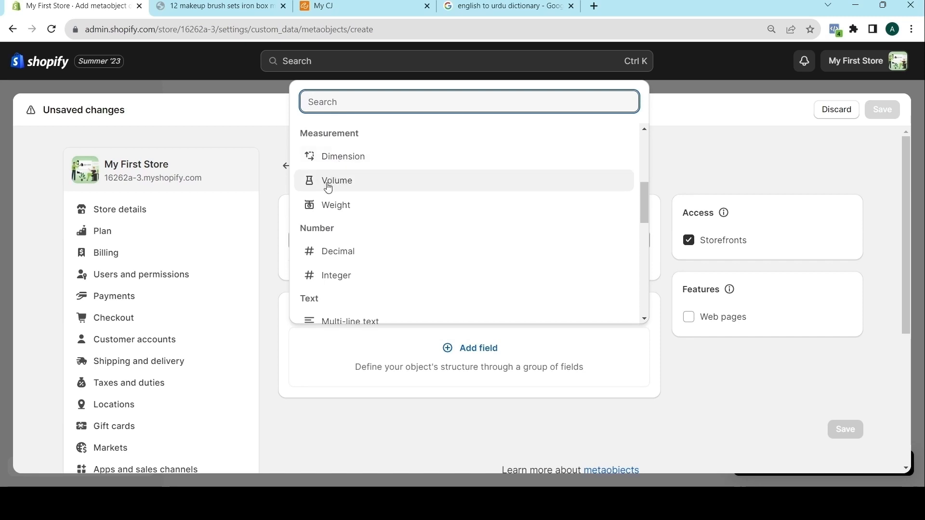
scroll(336, 241, "down", 4)
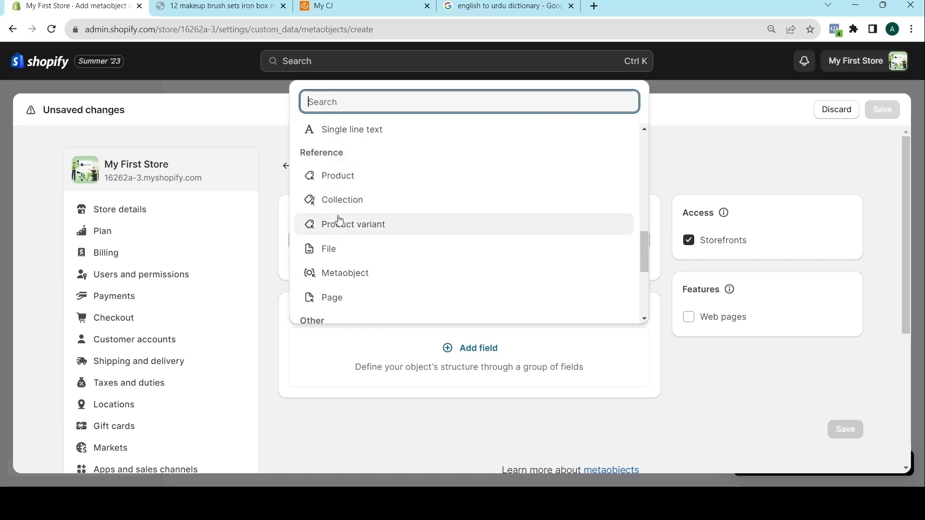
scroll(340, 220, "up", 1)
left_click(339, 194)
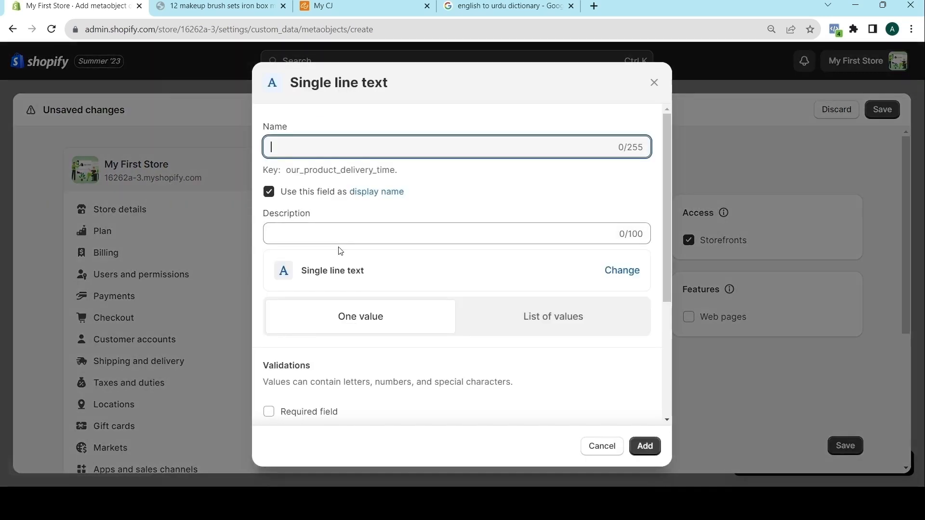
scroll(269, 283, "down", 3)
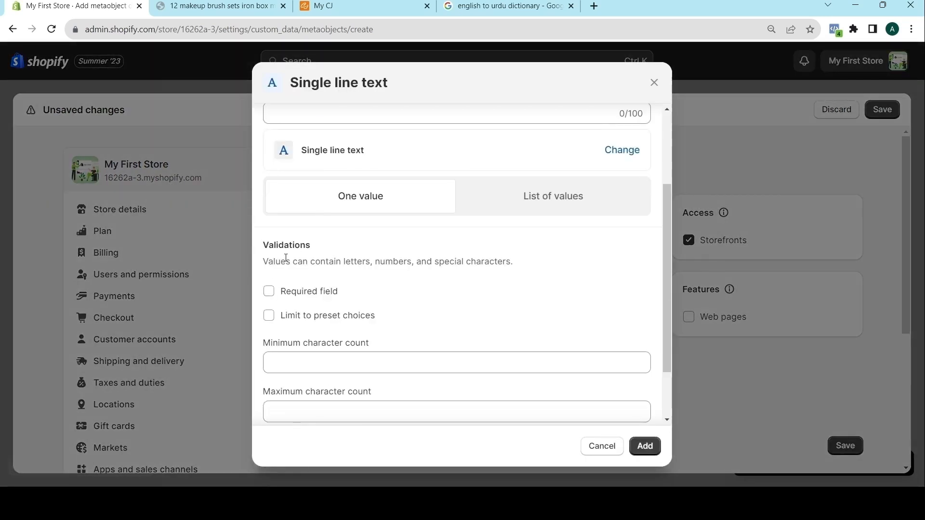
left_click(269, 291)
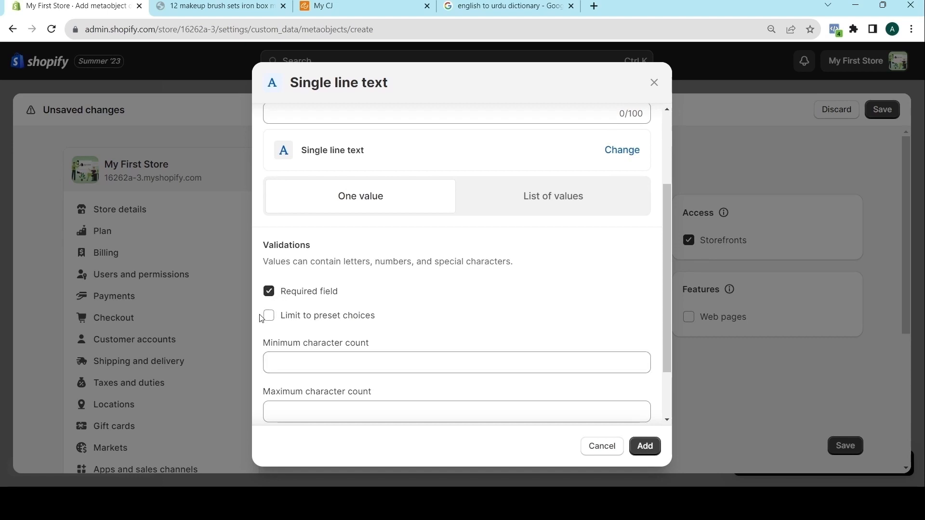
left_click(269, 315)
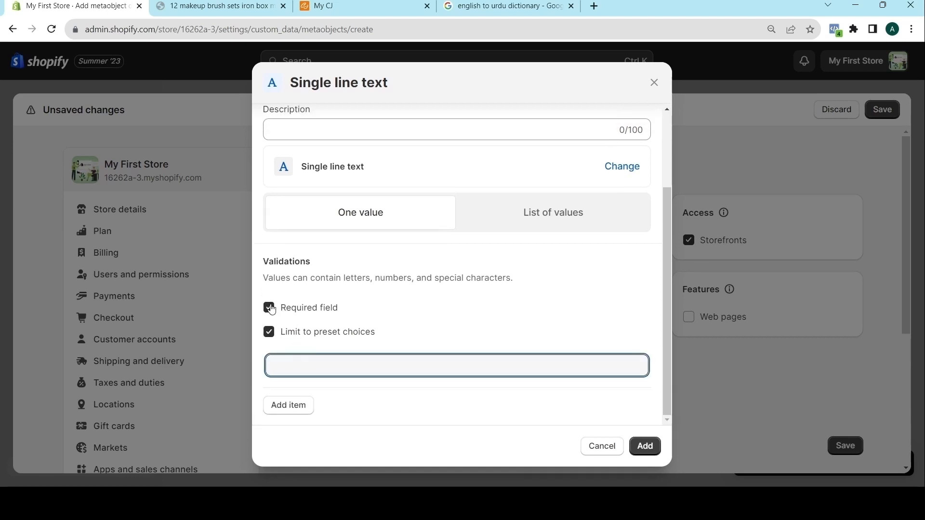
left_click(270, 308)
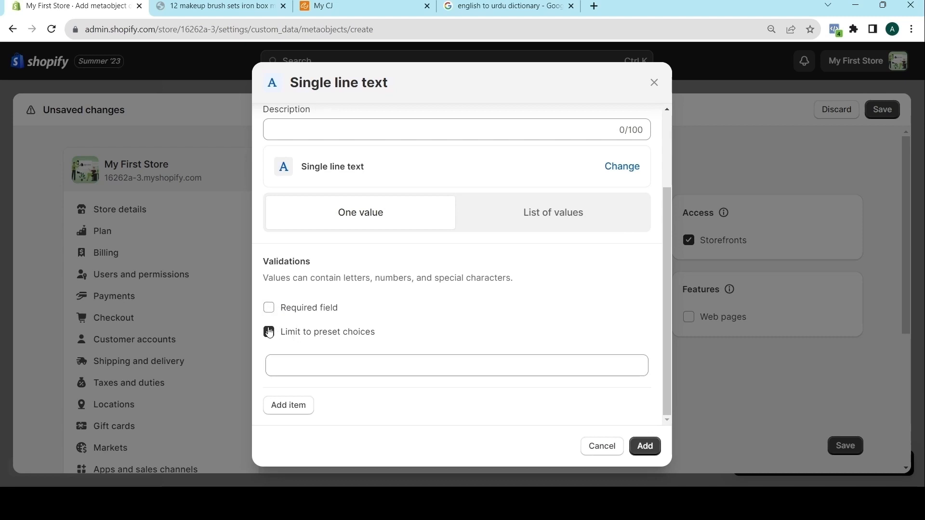
left_click(269, 332)
scroll(575, 252, "up", 3)
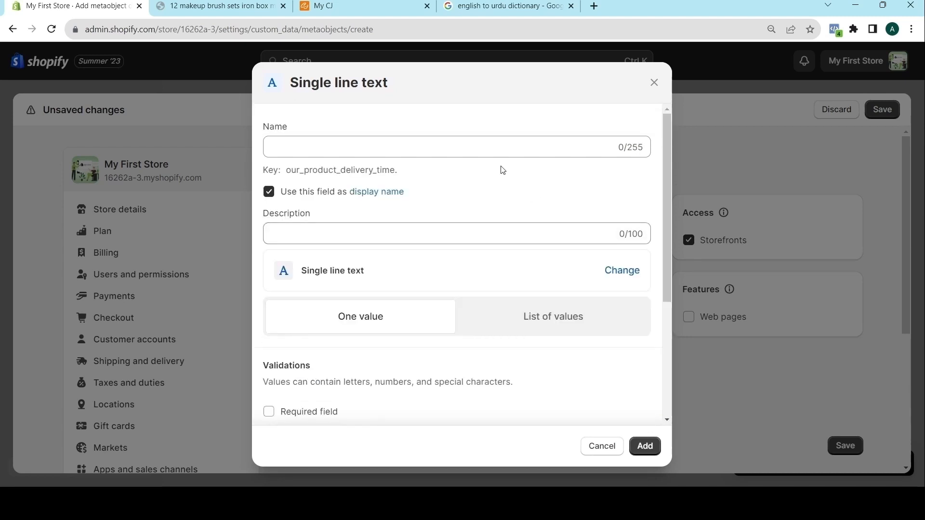
Step: Name the single line text field "Our Product Delivery Time", add it and save the metaobject definition
left_click(327, 145)
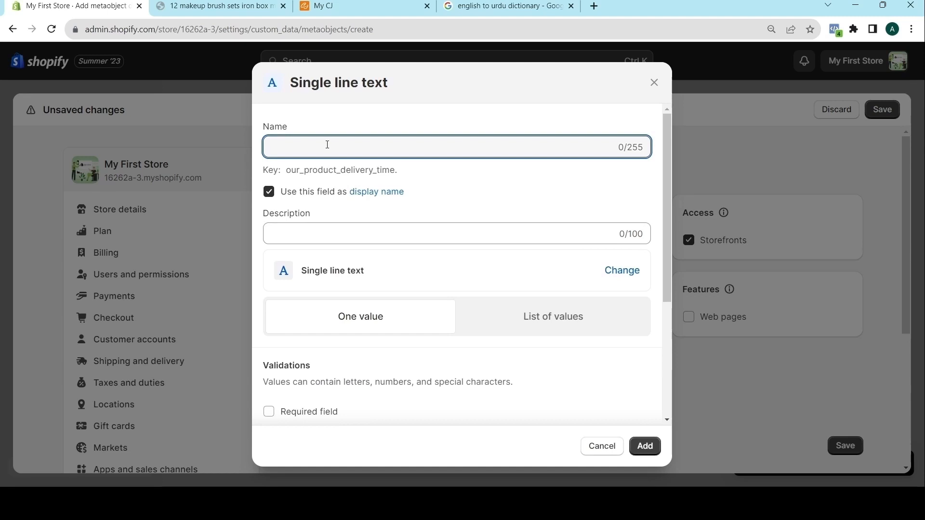
type("Our Produ")
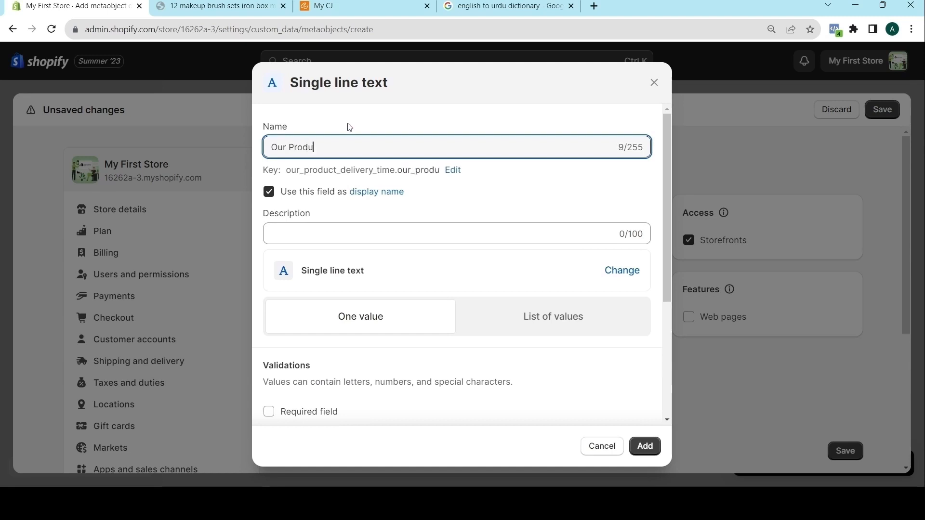
type("ct Delivery Time")
key("Tab")
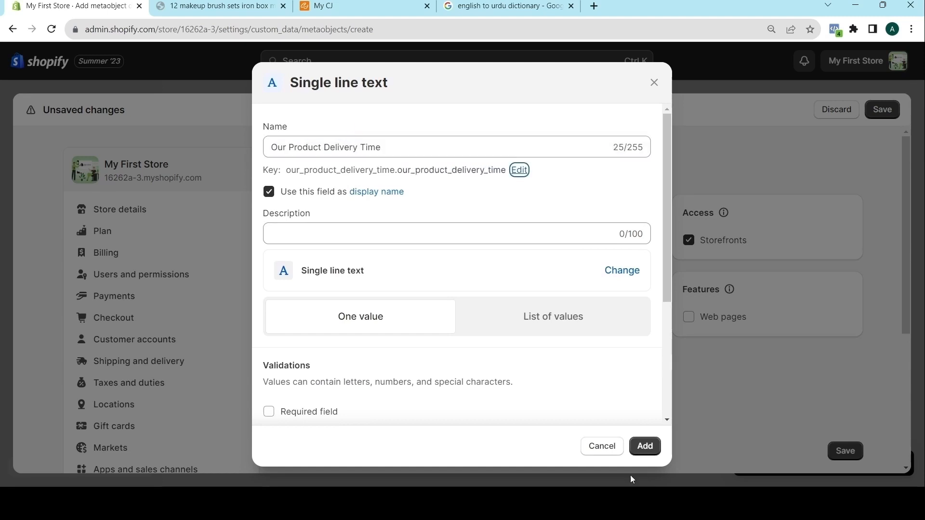
left_click(645, 445)
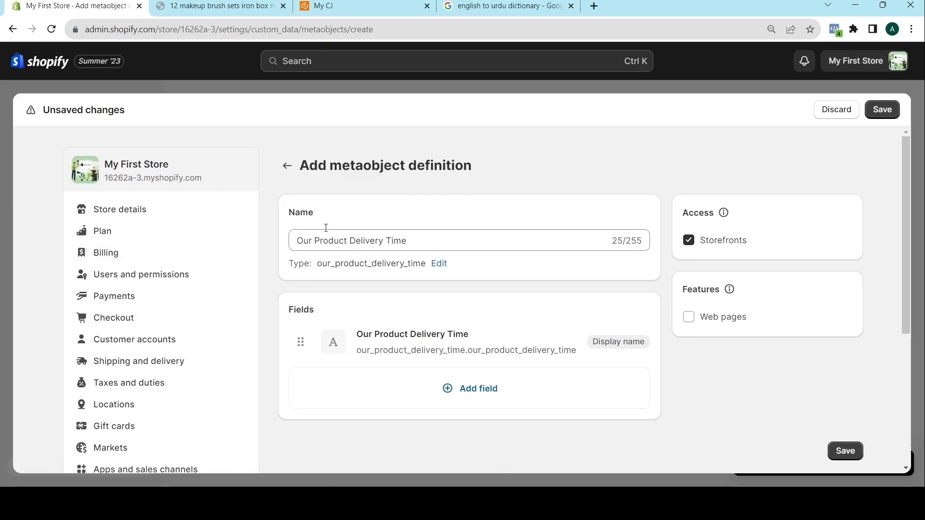
left_click(882, 111)
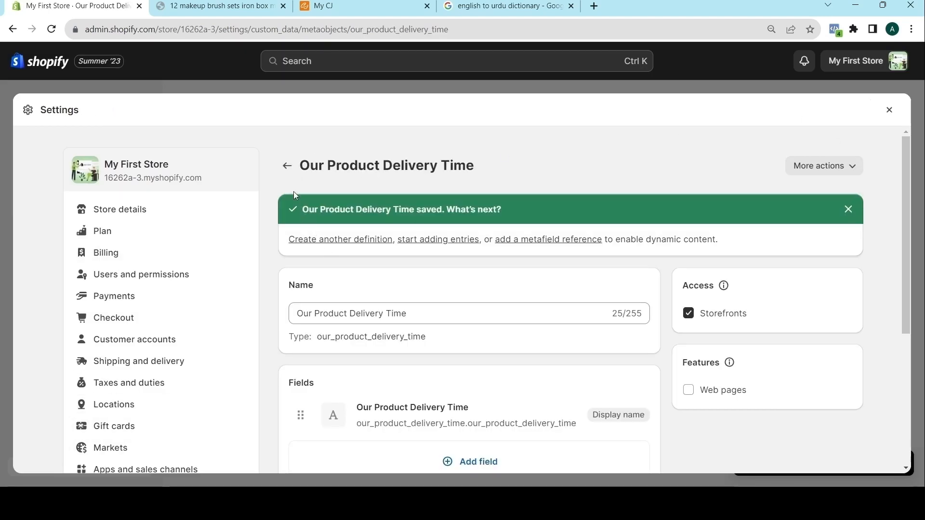
Step: Return to the Custom data settings and start a new metafield definition for Products
left_click(287, 165)
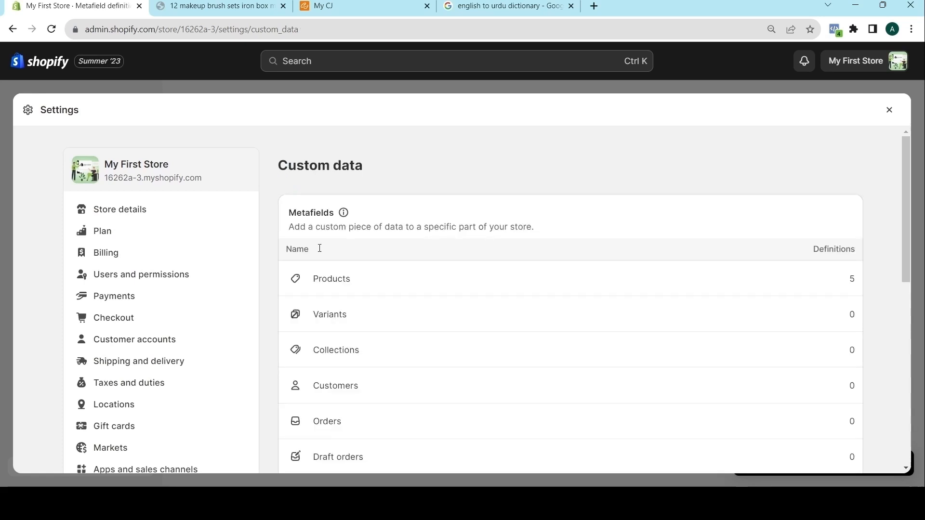
scroll(347, 309, "down", 9)
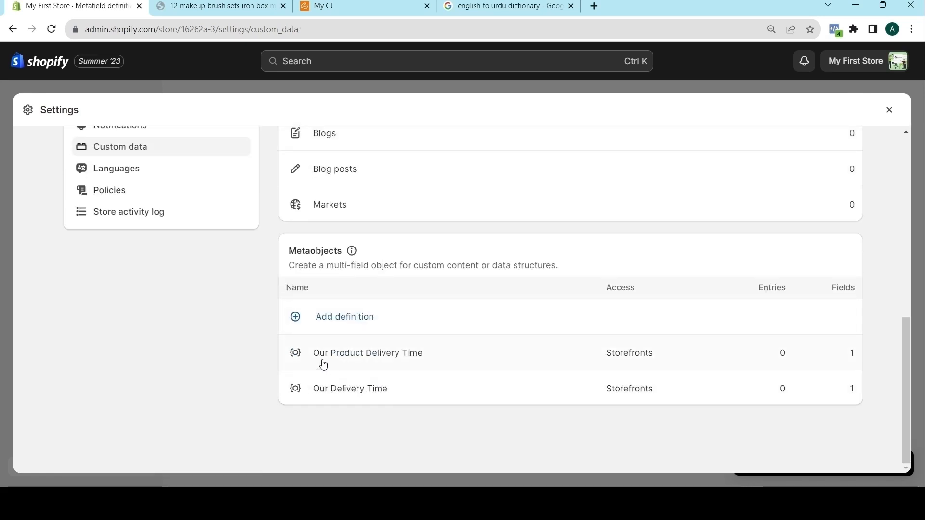
scroll(322, 324, "up", 10)
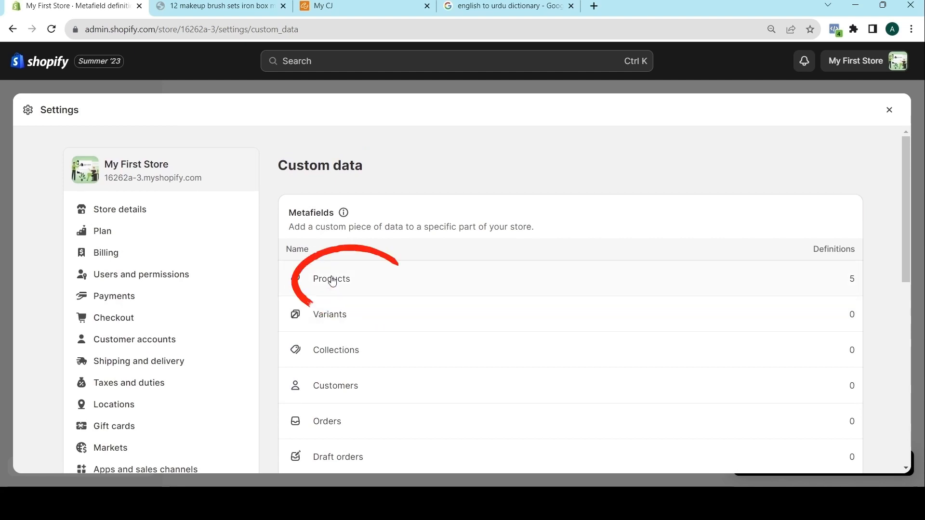
left_click(331, 280)
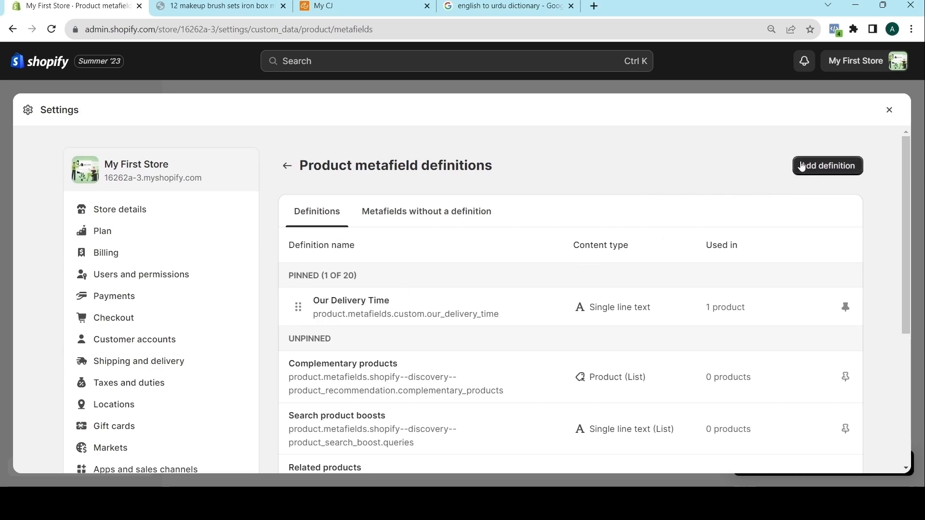
left_click(819, 165)
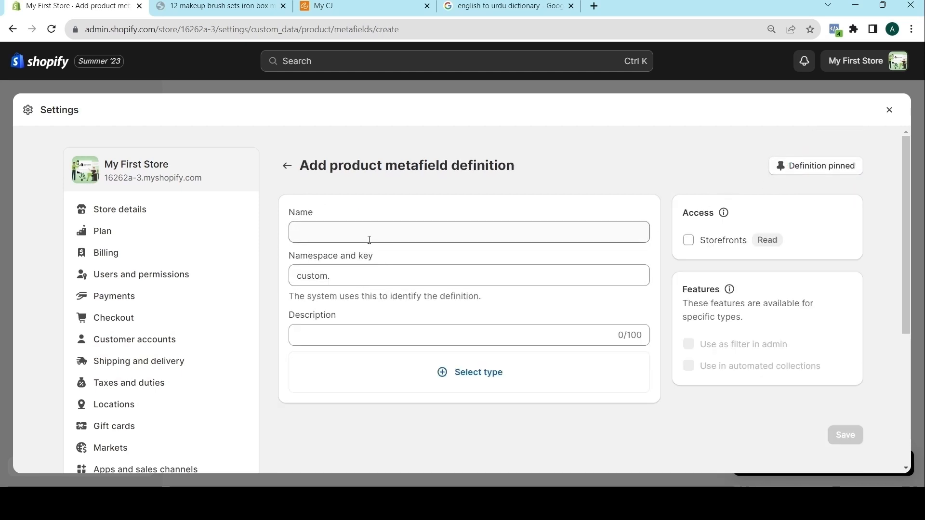
Step: Name the product metafield definition "Our Product Delivery Time", accepting it as a custom name
left_click(326, 226)
type("Our P")
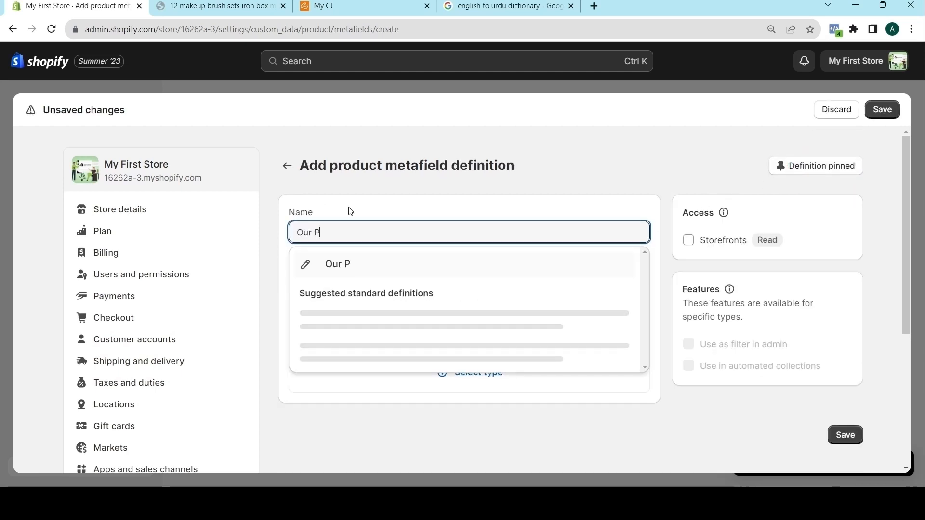
type("roduct Delivery Time")
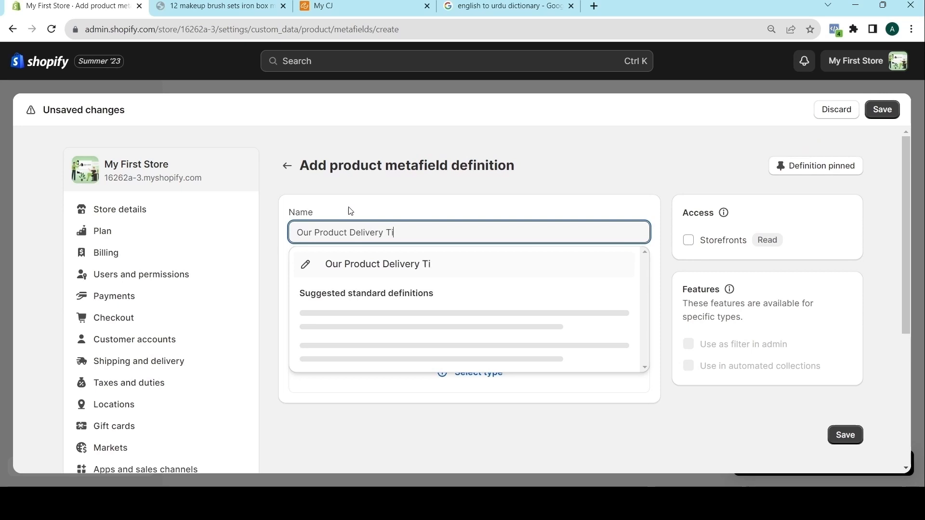
left_click(365, 262)
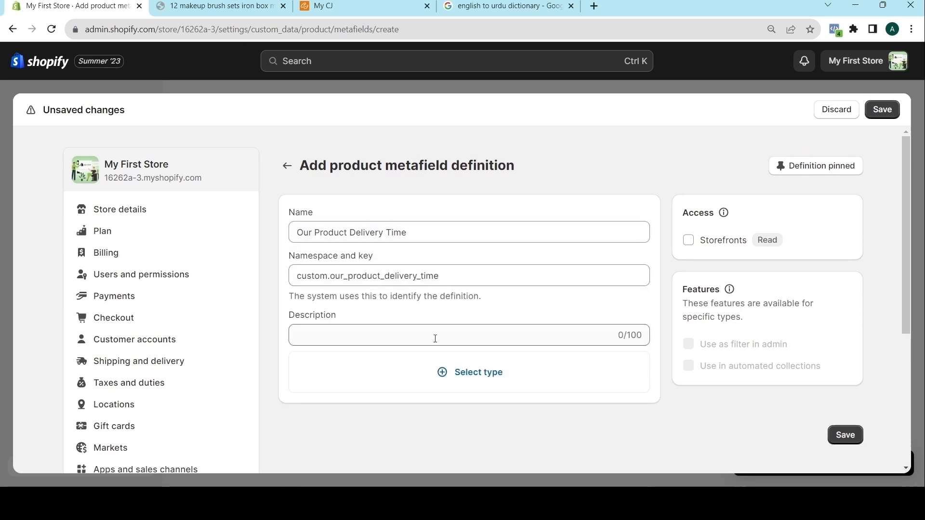
Step: Set the product metafield definition's type to Single line text with one value and save the definition
scroll(366, 342, "down", 3)
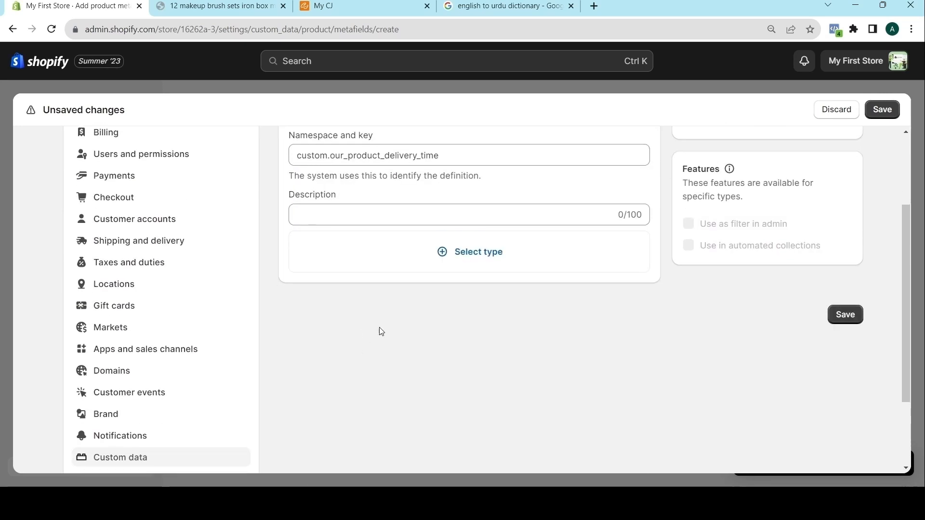
left_click(449, 254)
scroll(347, 385, "down", 5)
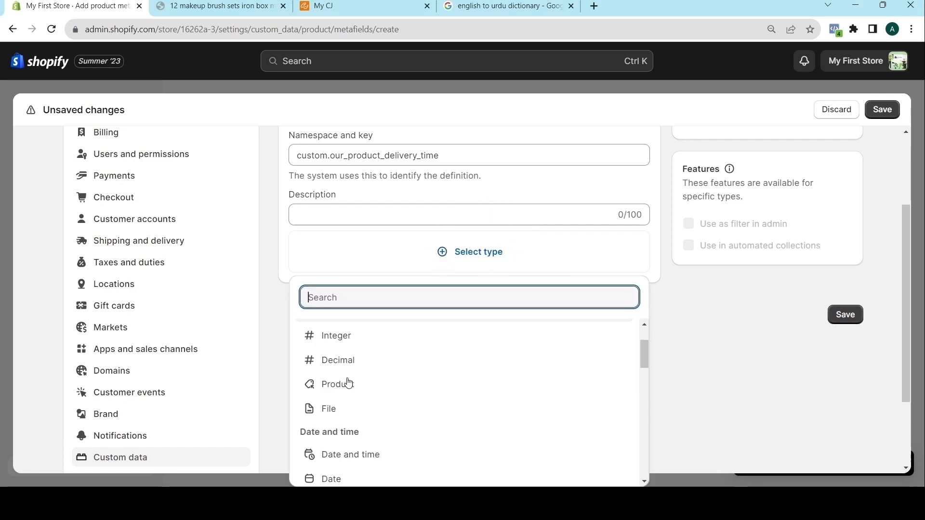
scroll(343, 389, "down", 3)
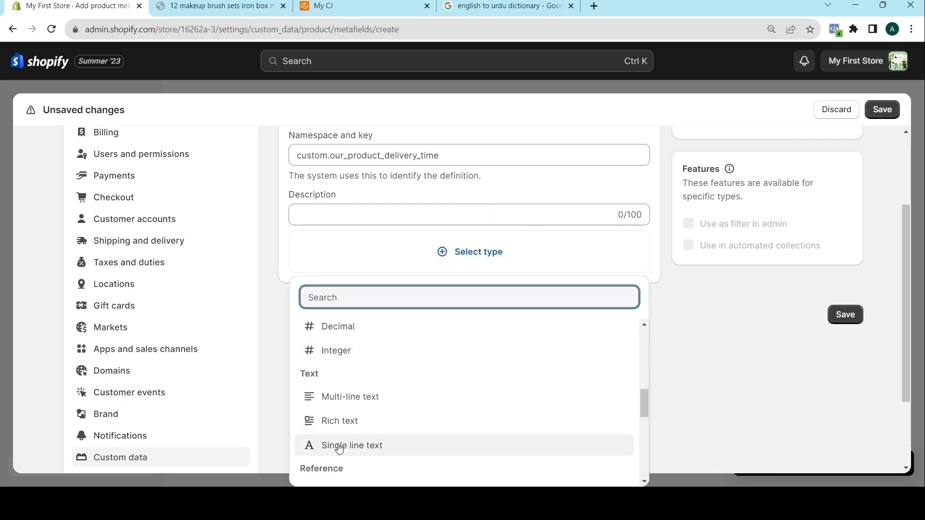
left_click(327, 447)
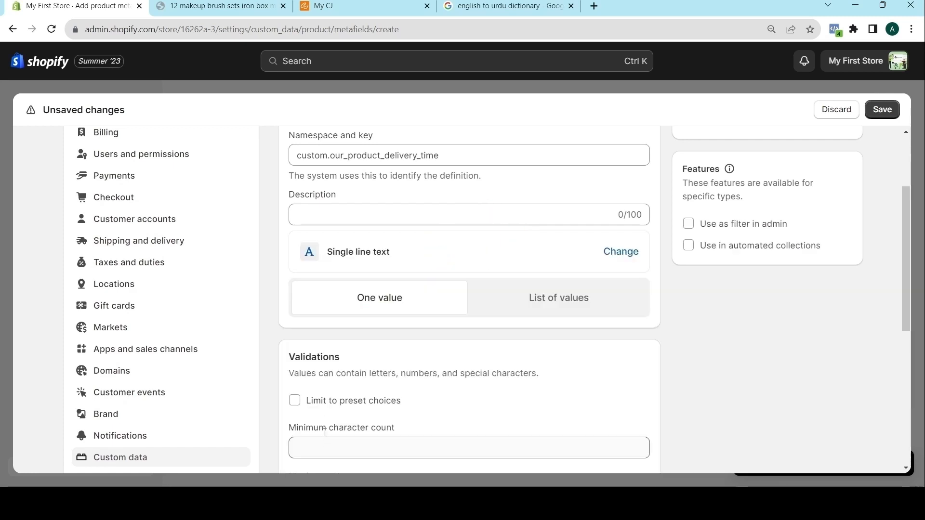
scroll(284, 248, "down", 3)
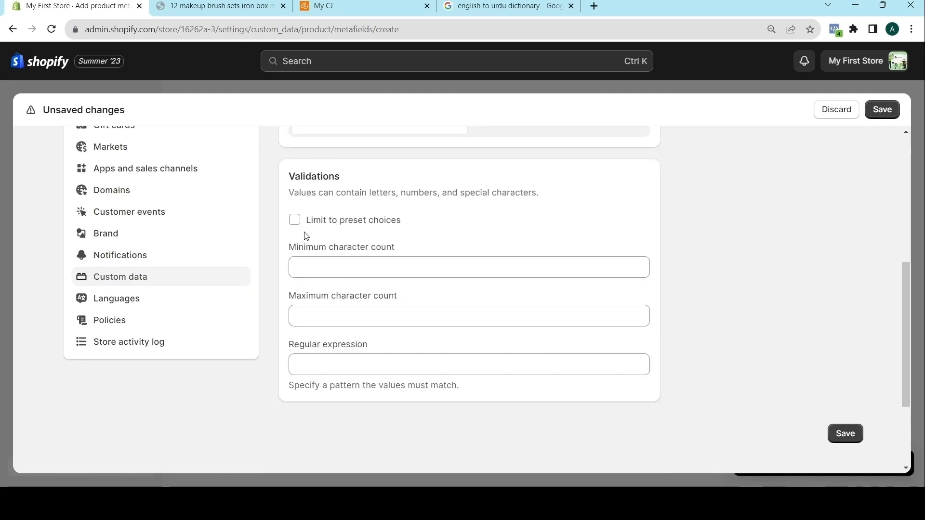
left_click(844, 433)
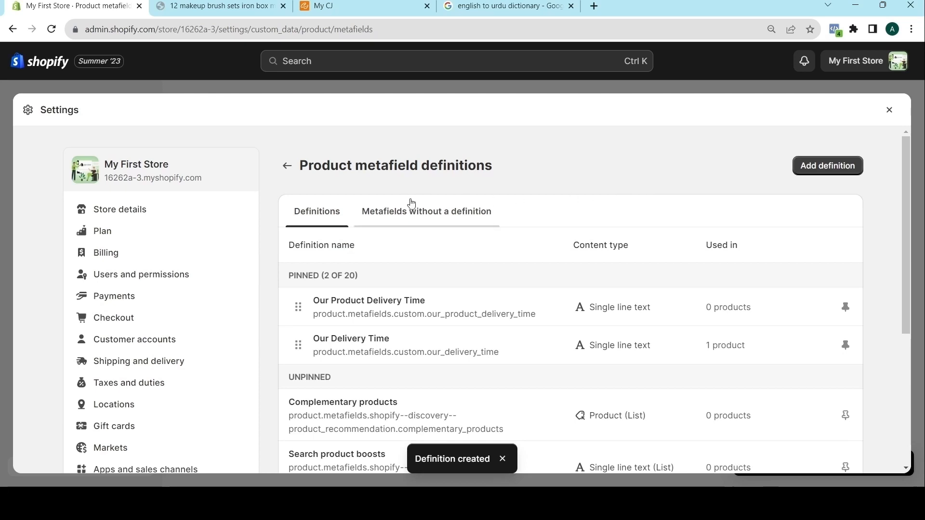
Step: Leave the definitions and open the product "12 makeup brush sets iron box makeup tools makeup tools" at its Metafields section
left_click(287, 166)
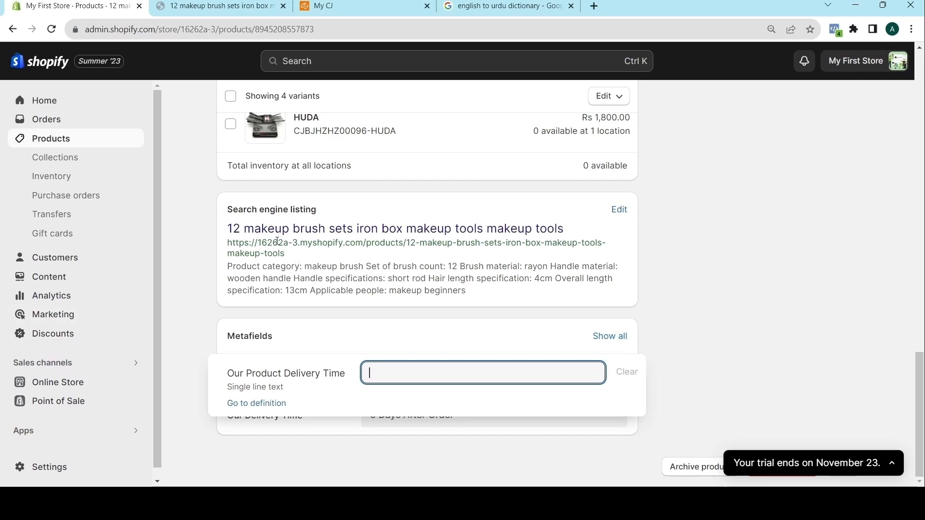
left_click(48, 139)
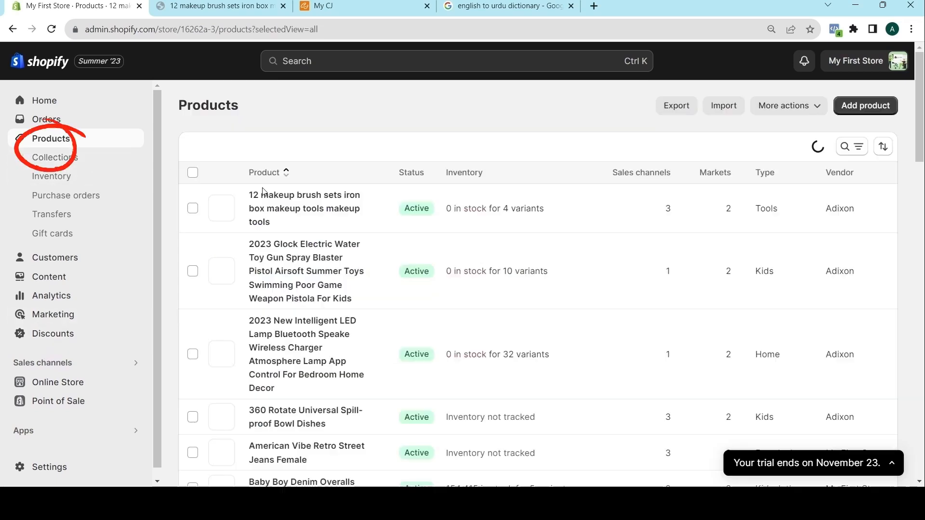
left_click(278, 207)
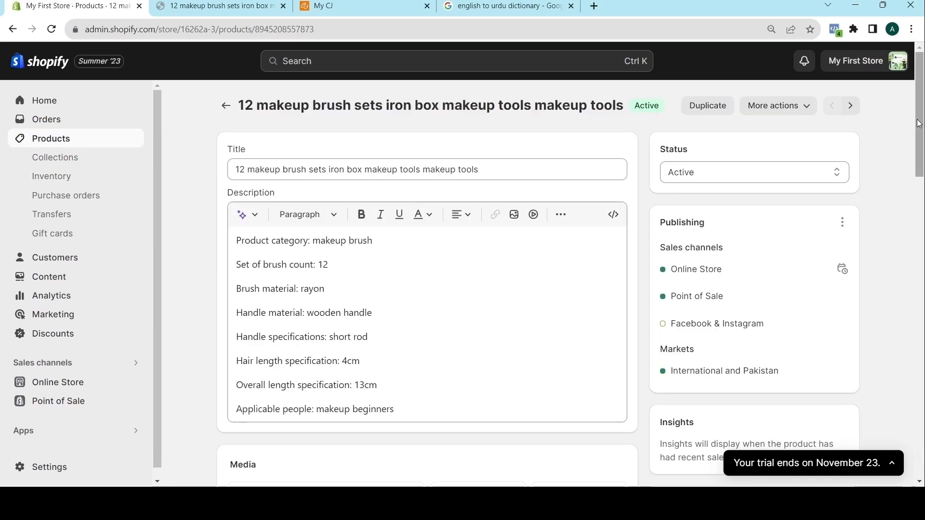
left_click_drag(920, 123, 920, 467)
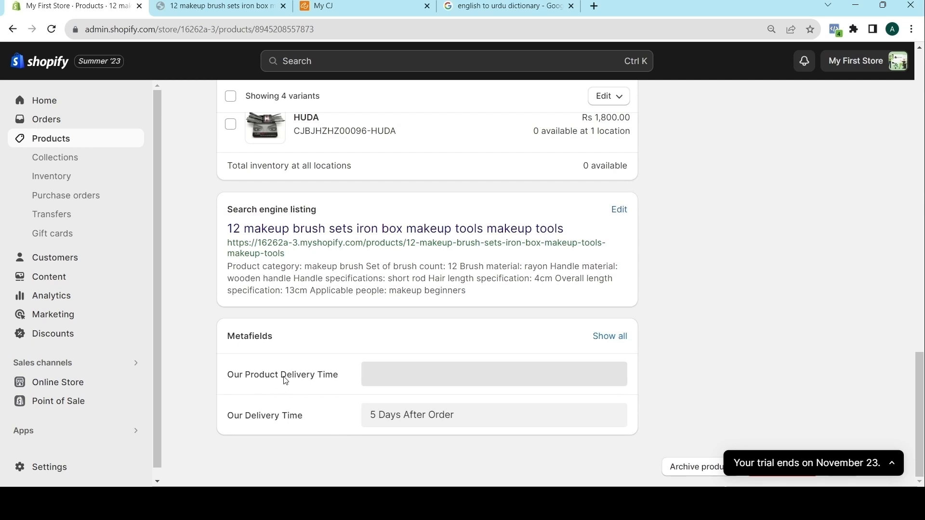
Step: Set the product's Our Product Delivery Time metafield to "10 Days After Order" and save the product
left_click(378, 373)
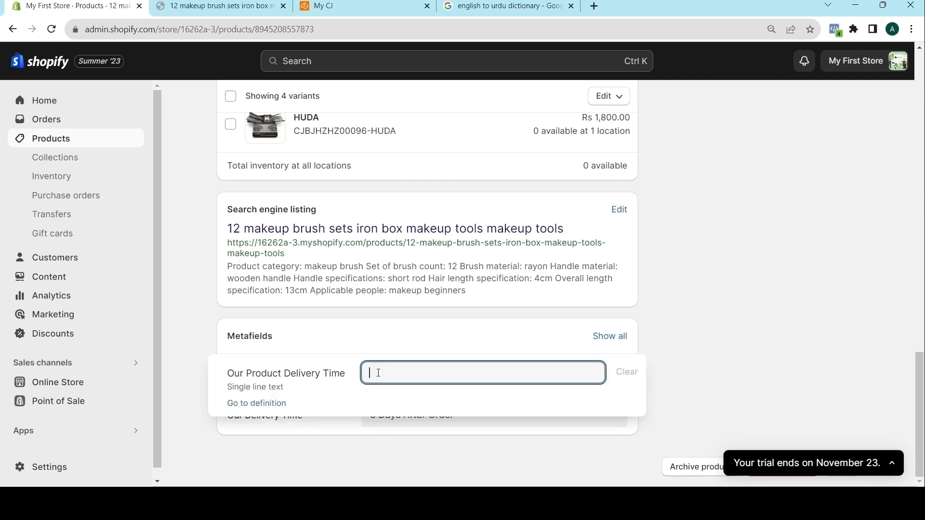
type("10")
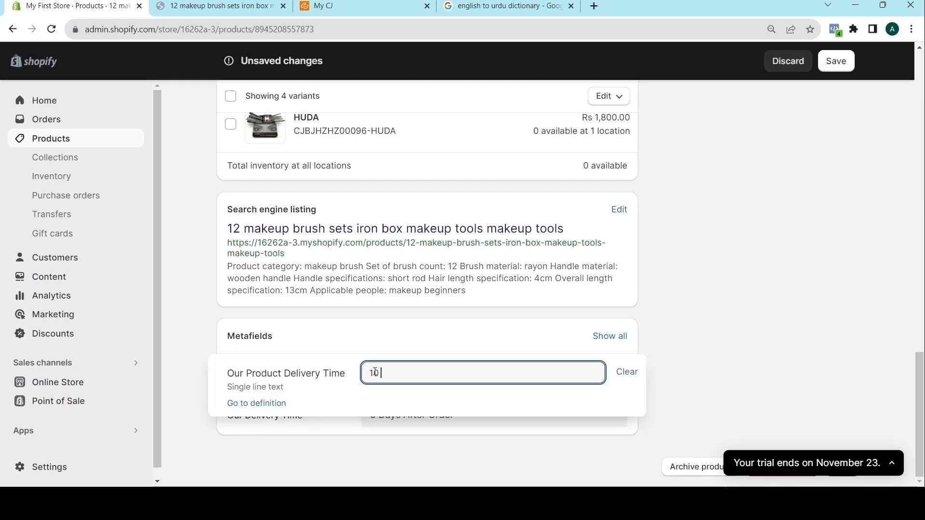
type(" Days After Order")
left_click(763, 278)
left_click(837, 62)
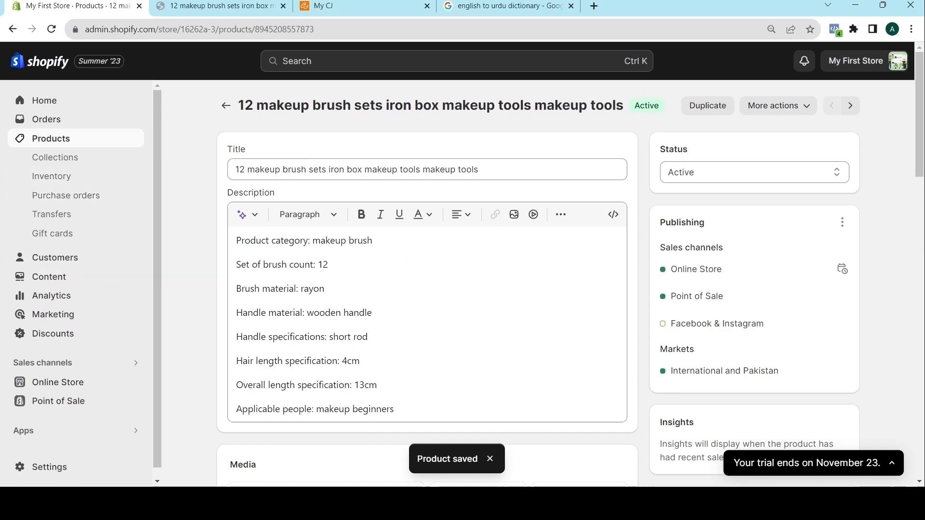
left_click(48, 467)
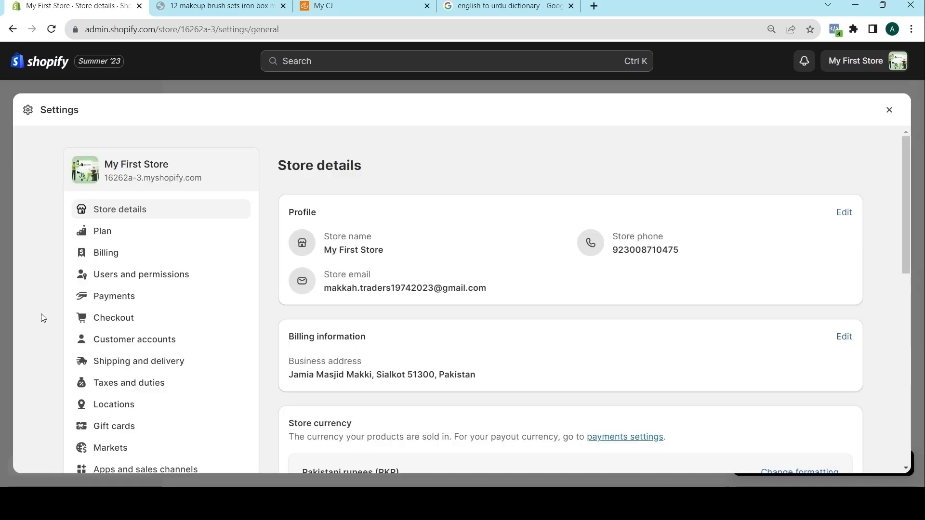
scroll(140, 354, "down", 7)
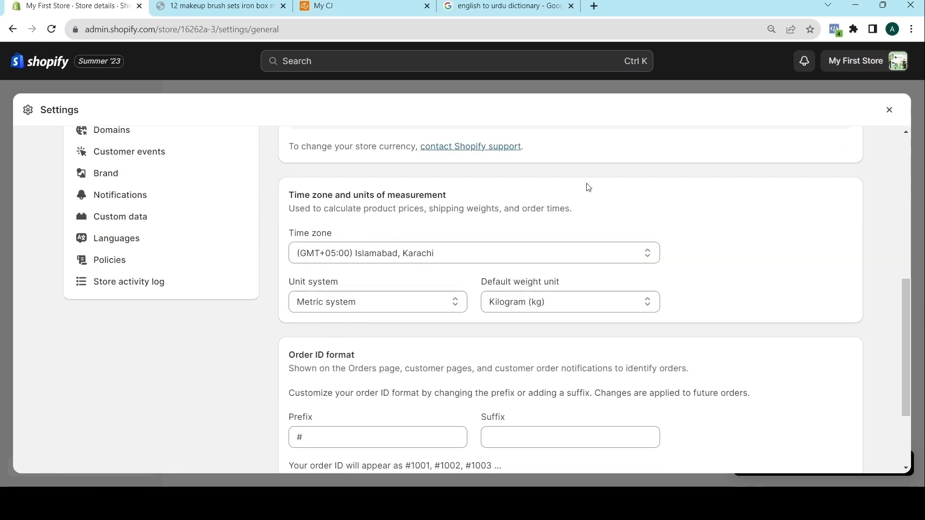
key("Escape")
Step: Open the current Dawn theme for customizing and switch to the Default product template
left_click(72, 382)
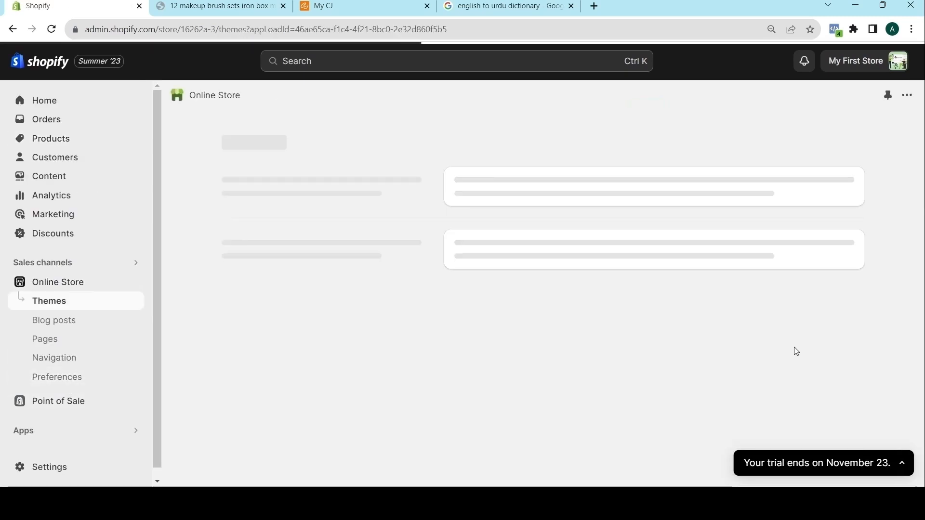
scroll(794, 350, "down", 3)
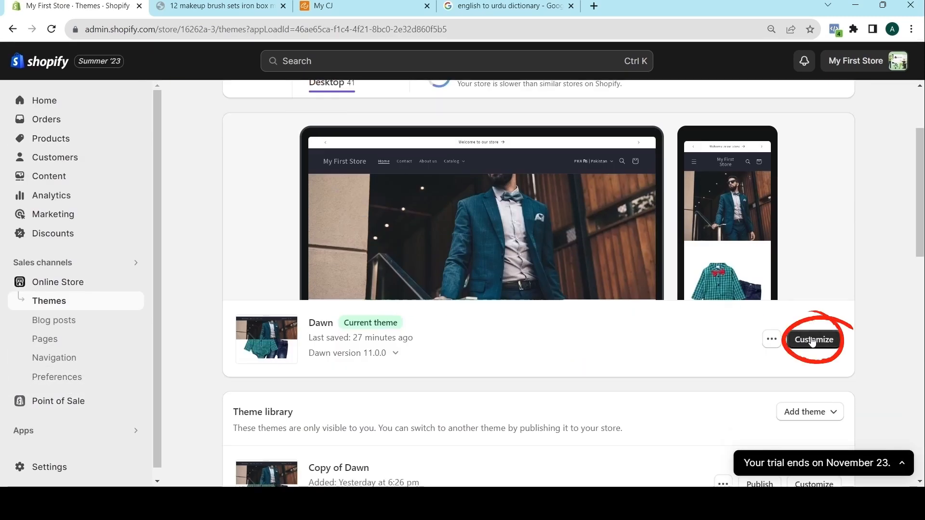
left_click(813, 341)
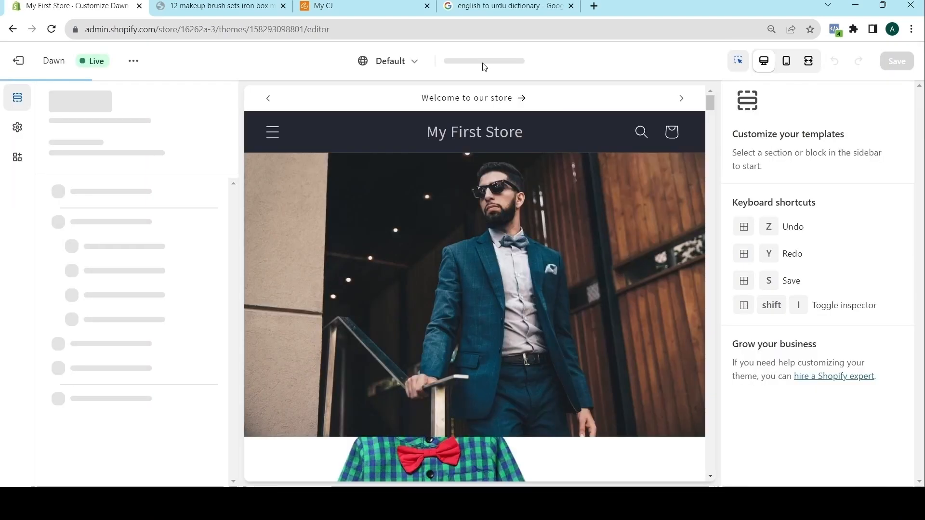
left_click(485, 62)
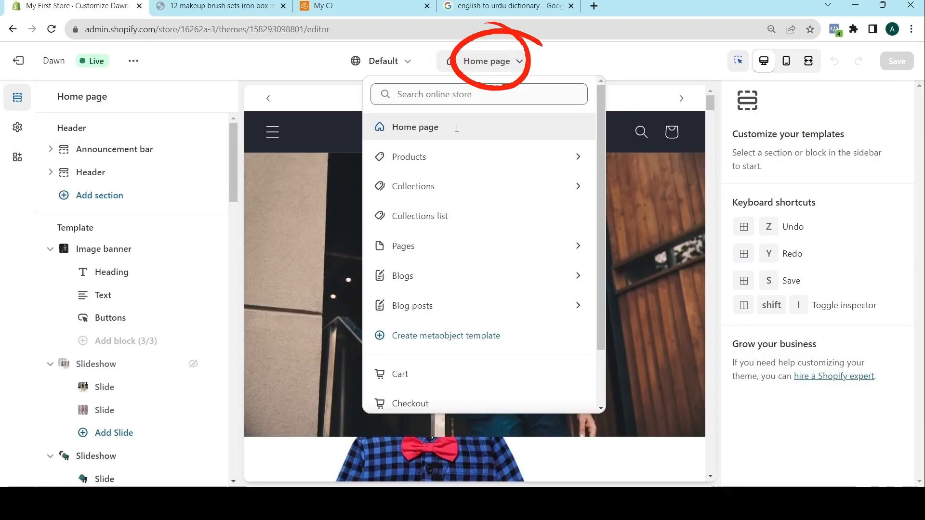
left_click(413, 157)
left_click(415, 156)
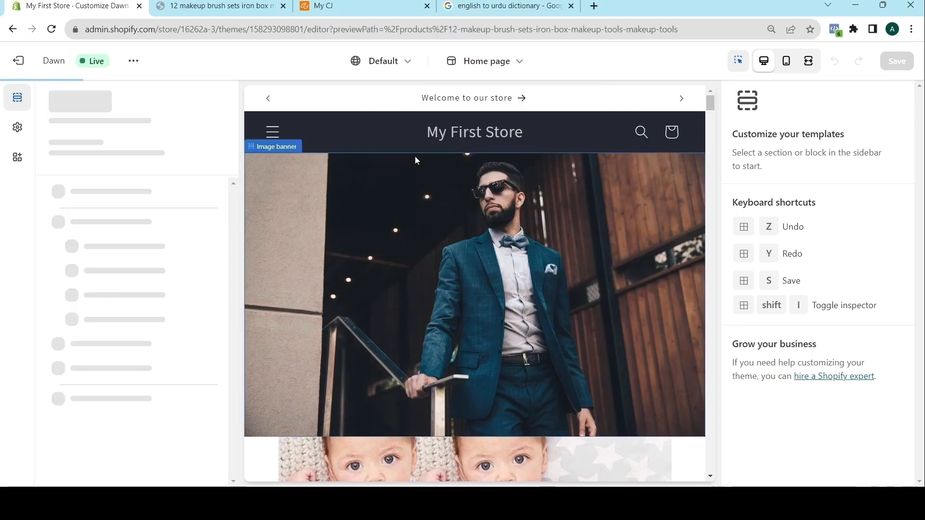
Step: Remove the existing "Delivery Within" text block from the Product information section
scroll(515, 282, "down", 10)
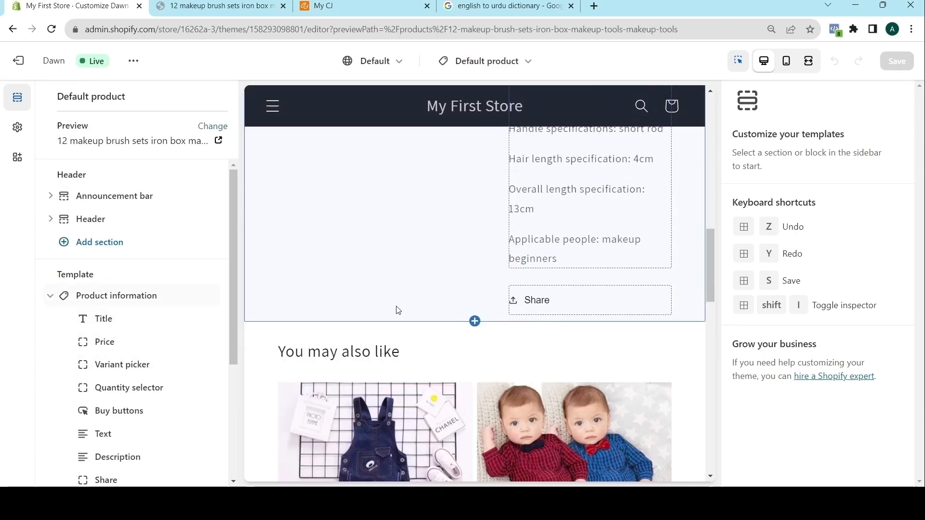
scroll(65, 345, "down", 4)
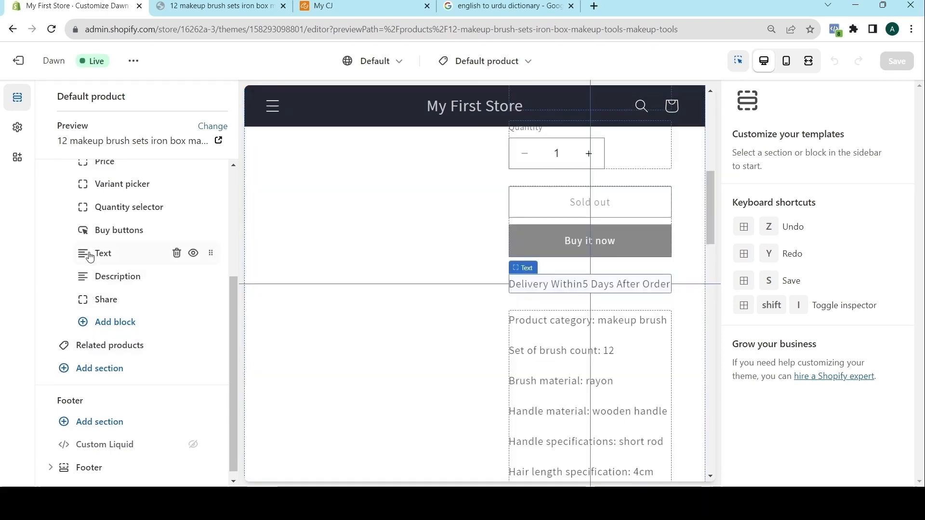
left_click(90, 258)
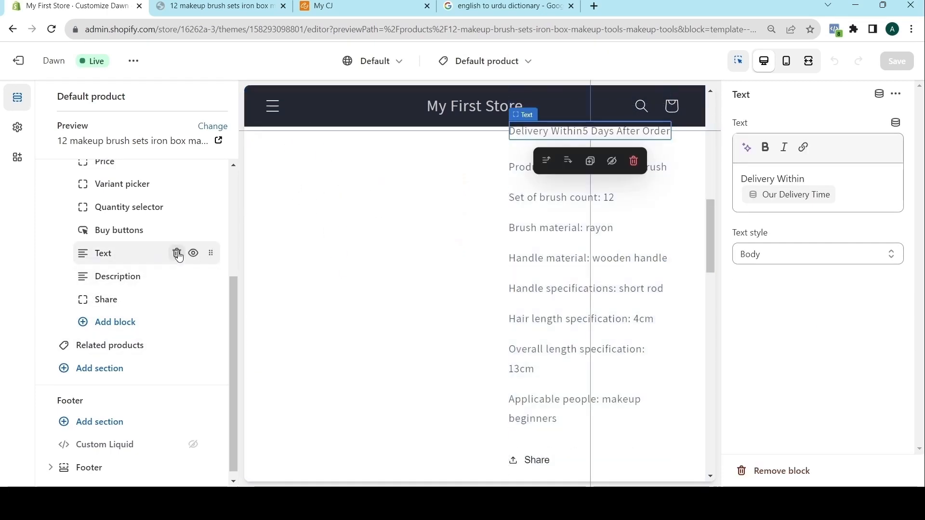
left_click(176, 253)
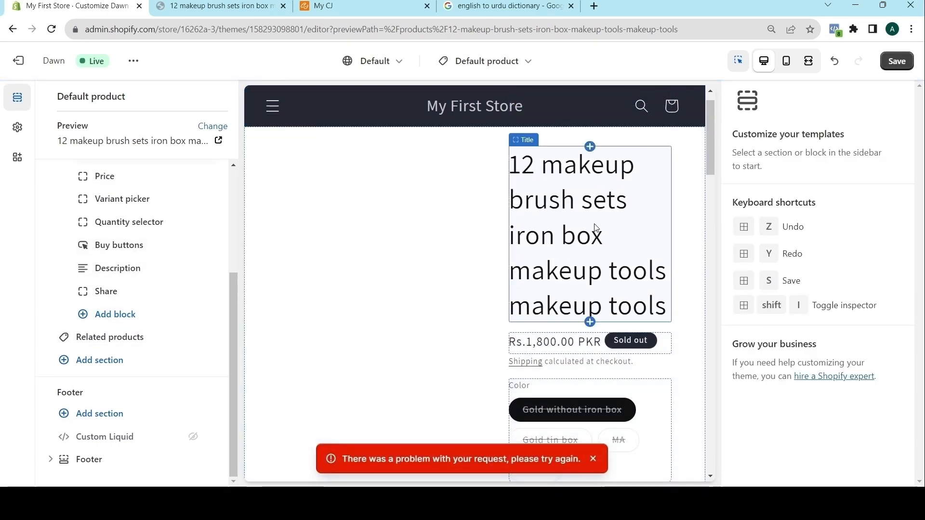
Step: Add a new Text block to the Product information section of the Default product template
left_click_drag(711, 148, 704, 276)
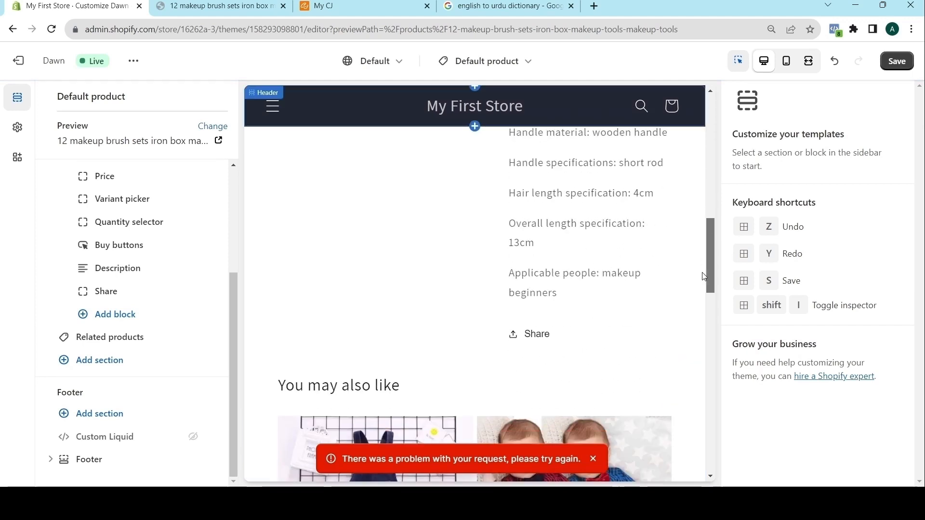
scroll(403, 330, "down", 6)
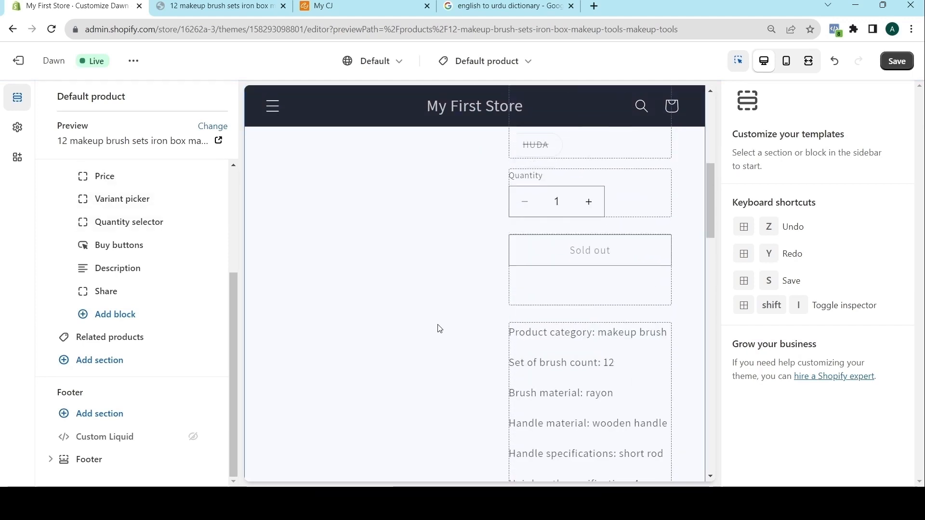
scroll(439, 328, "down", 6)
scroll(520, 315, "up", 4)
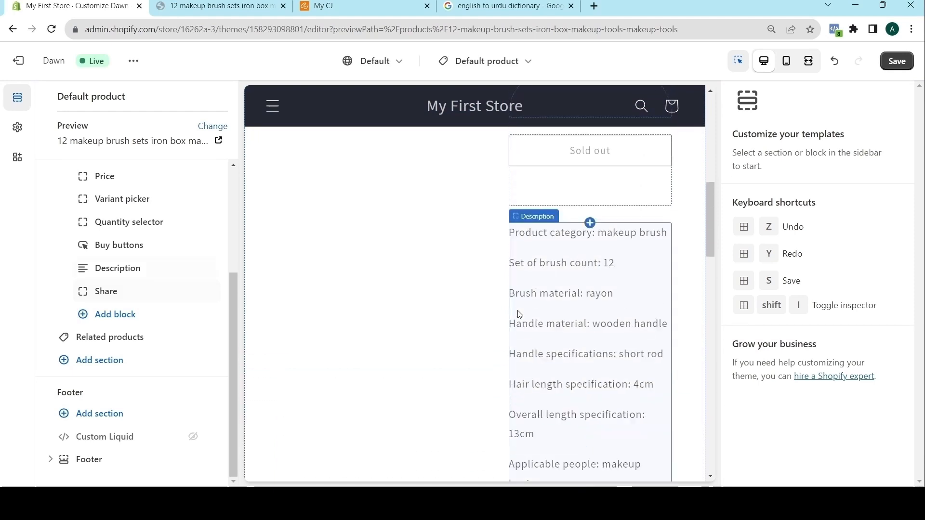
scroll(116, 303, "up", 3)
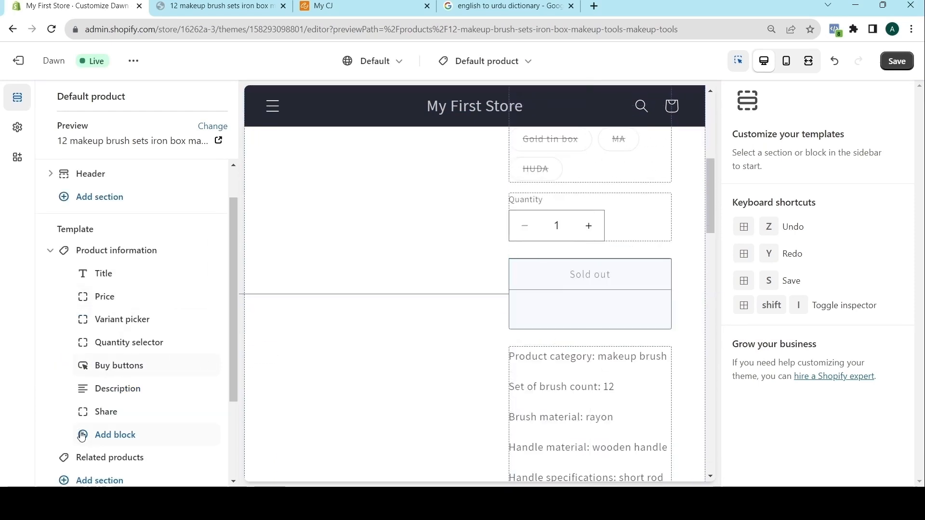
left_click(115, 435)
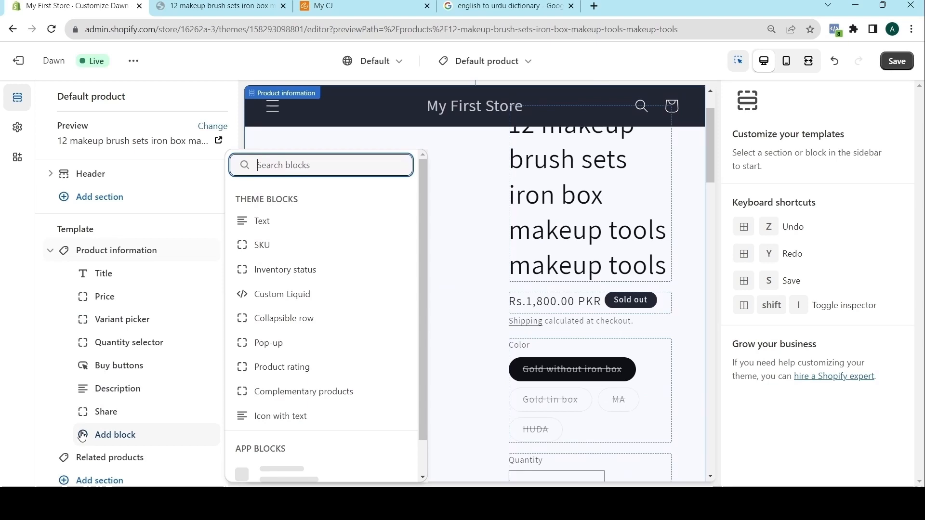
left_click(258, 223)
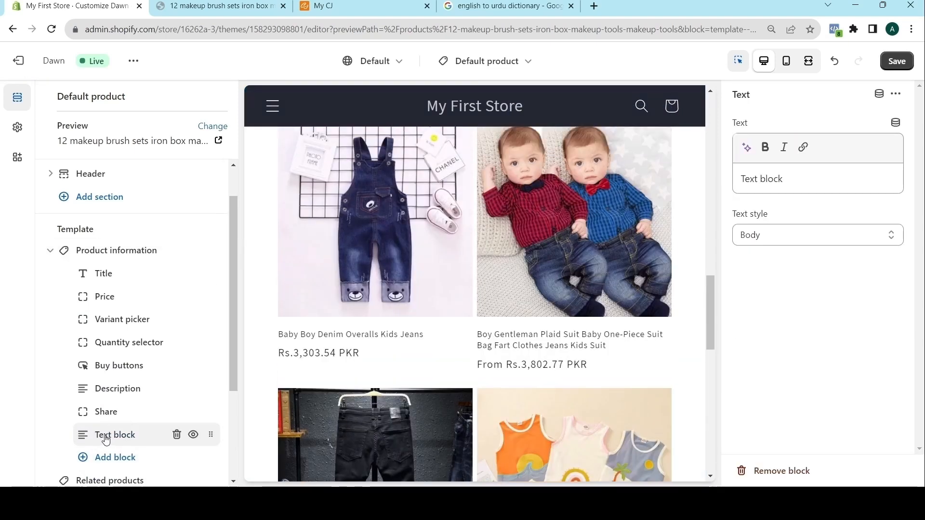
Step: Move the new text block between Buy buttons and Description in the Product information section
scroll(105, 370, "down", 2)
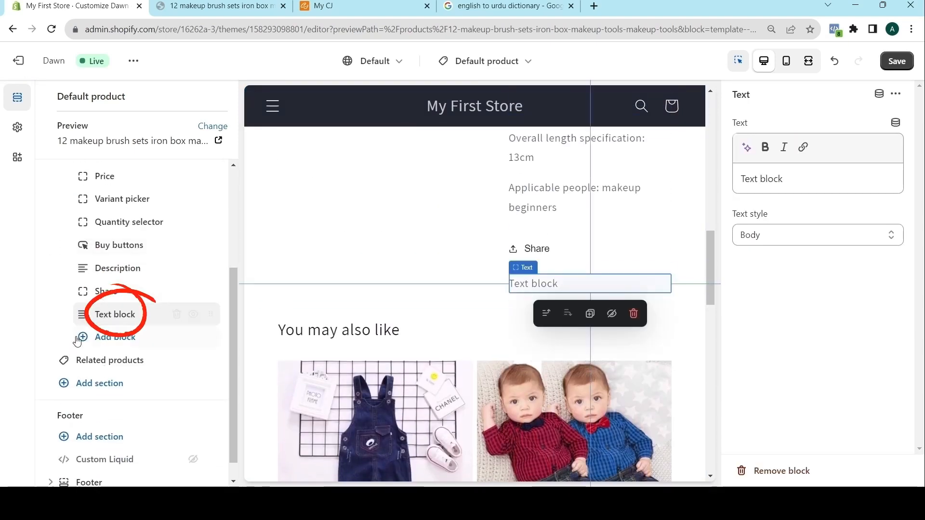
left_click(86, 316)
left_click(84, 316)
left_click(90, 321)
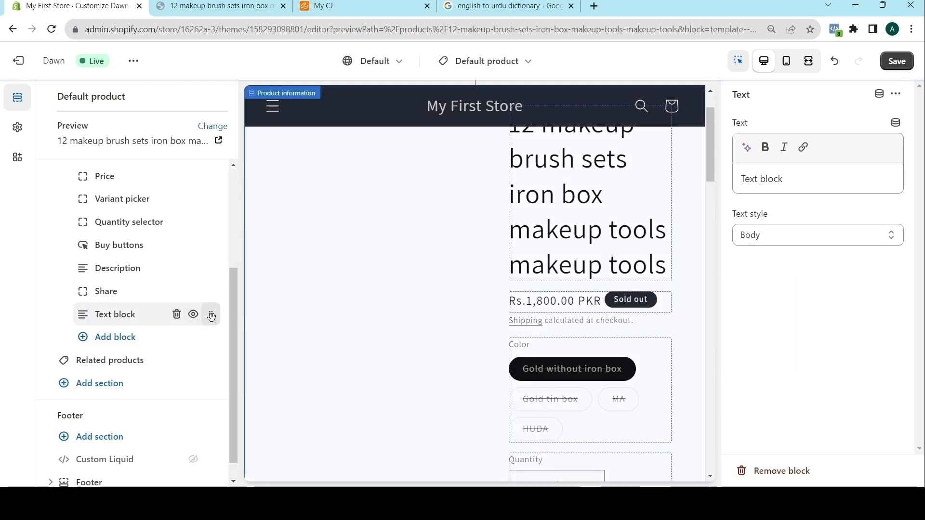
left_click_drag(212, 315, 215, 267)
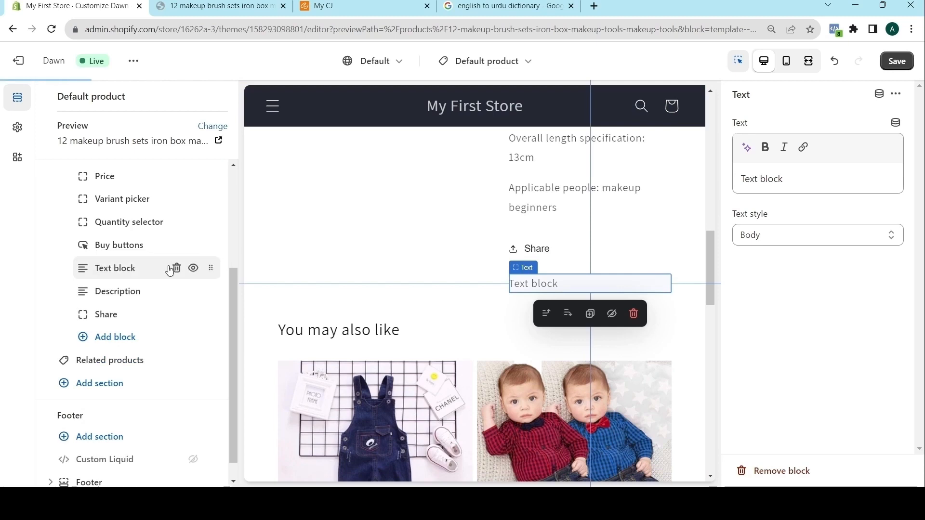
mouse_move(565, 293)
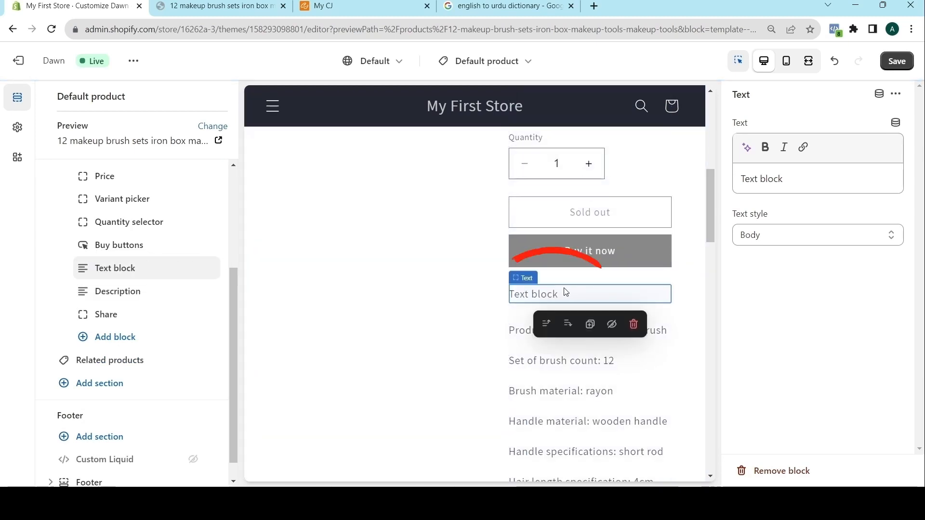
Step: Replace the placeholder content of the new text block with "Delivery"
left_click(811, 175)
triple_click(802, 179)
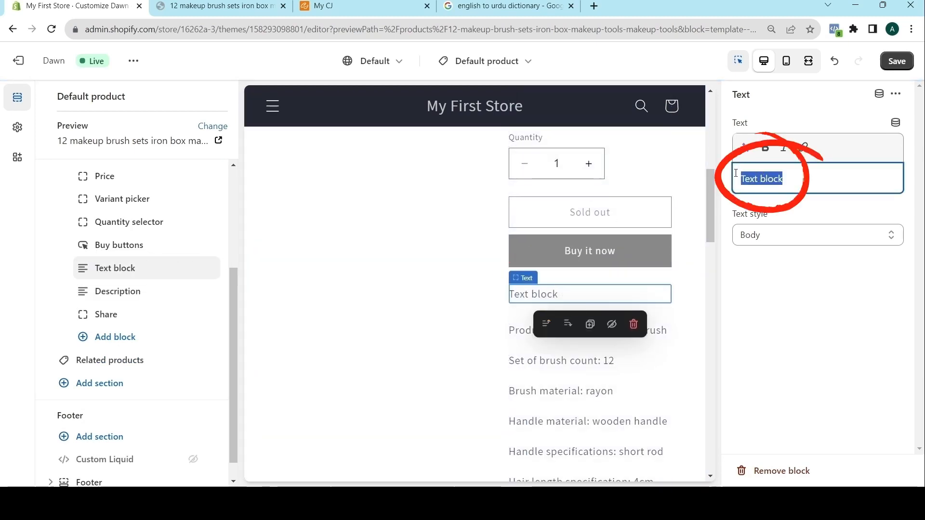
type("Del")
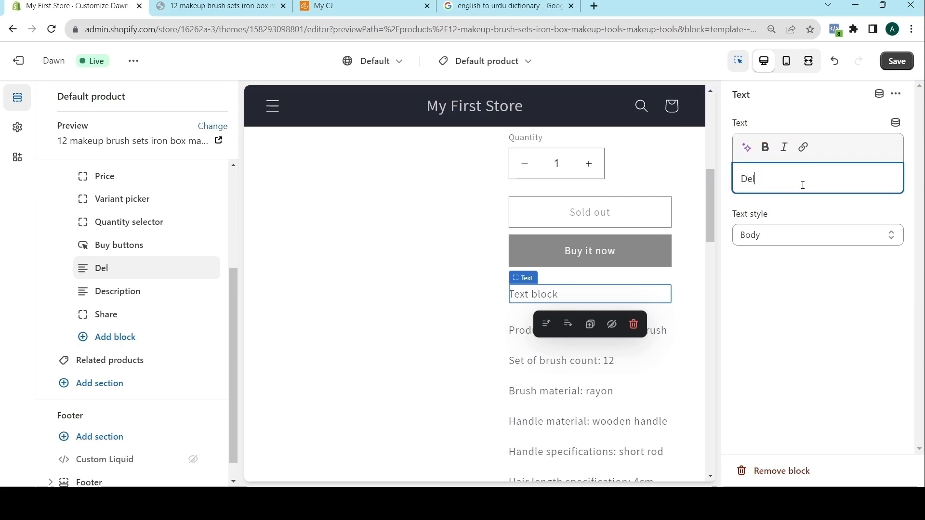
type("ivery")
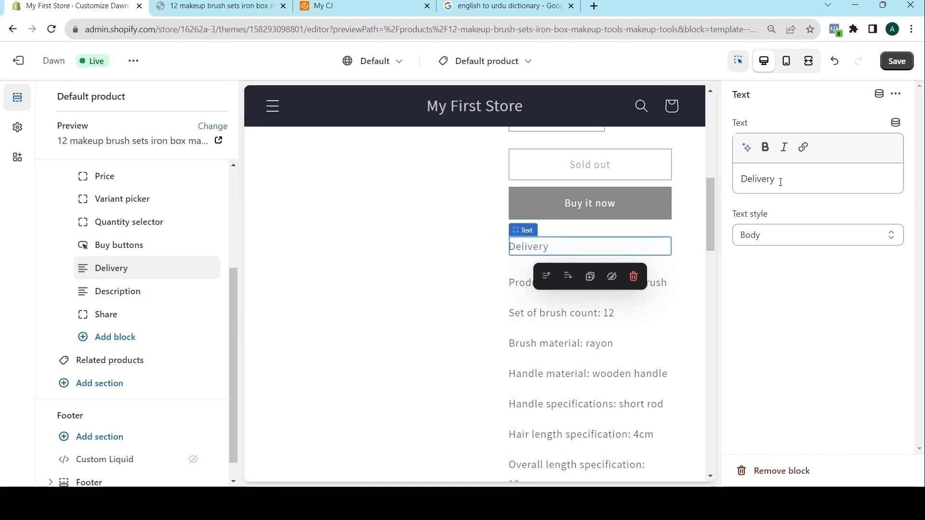
Step: Clear the text block's content, connect it to the Our Product Delivery Time metafield as dynamic source, and save the template
left_click_drag(781, 180, 727, 183)
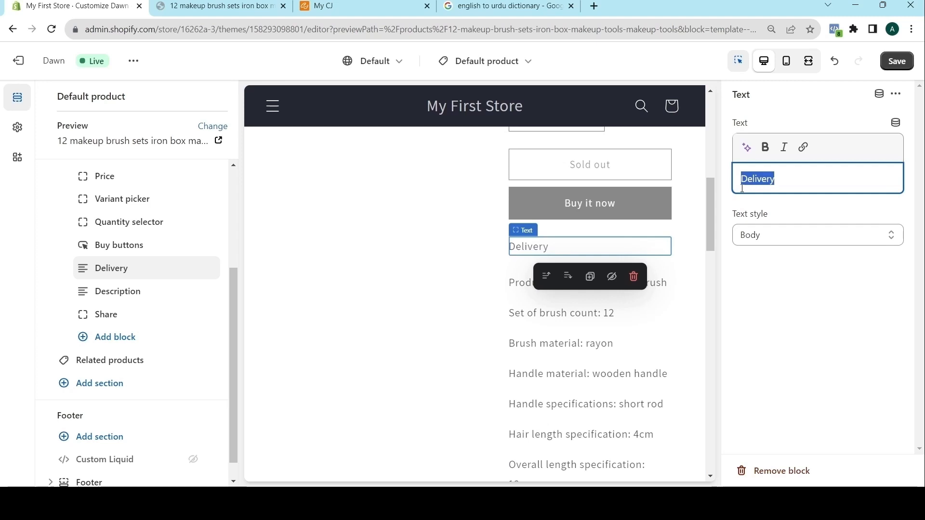
key("BackSpace")
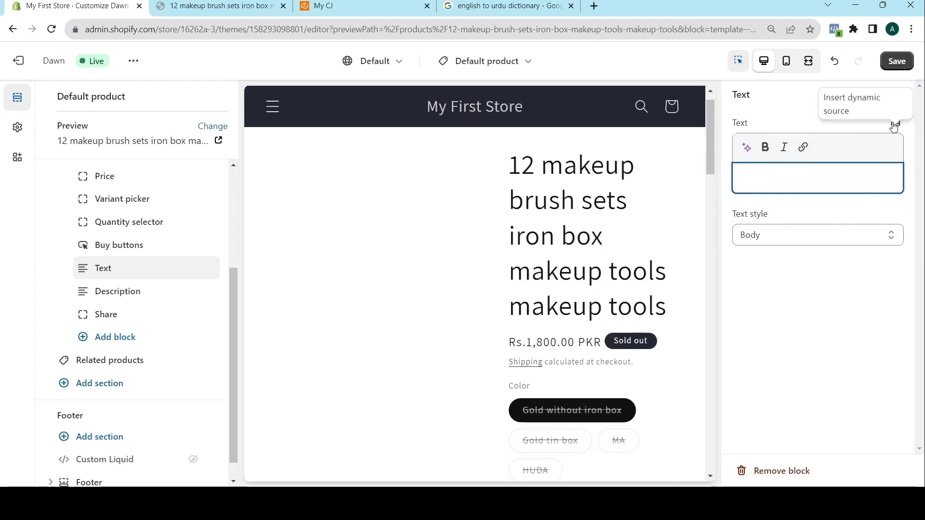
left_click(895, 126)
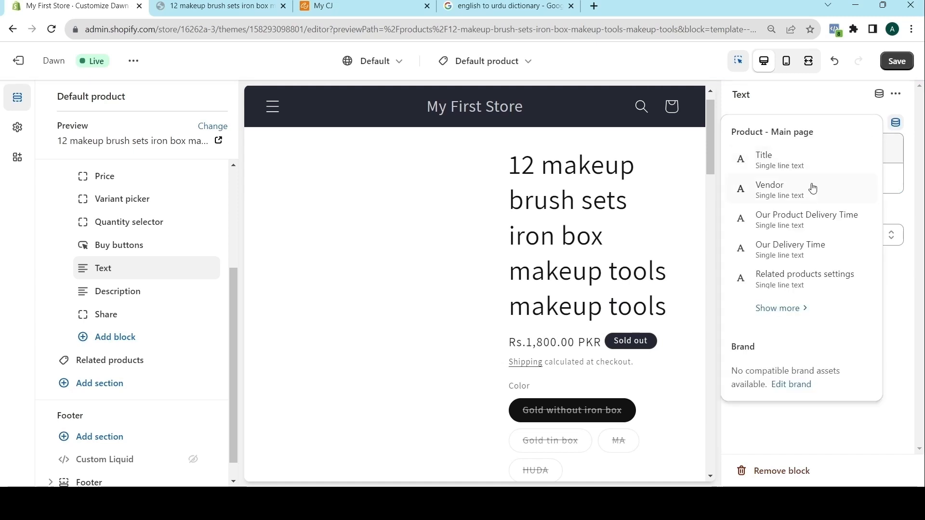
left_click(769, 224)
scroll(539, 377, "down", 8)
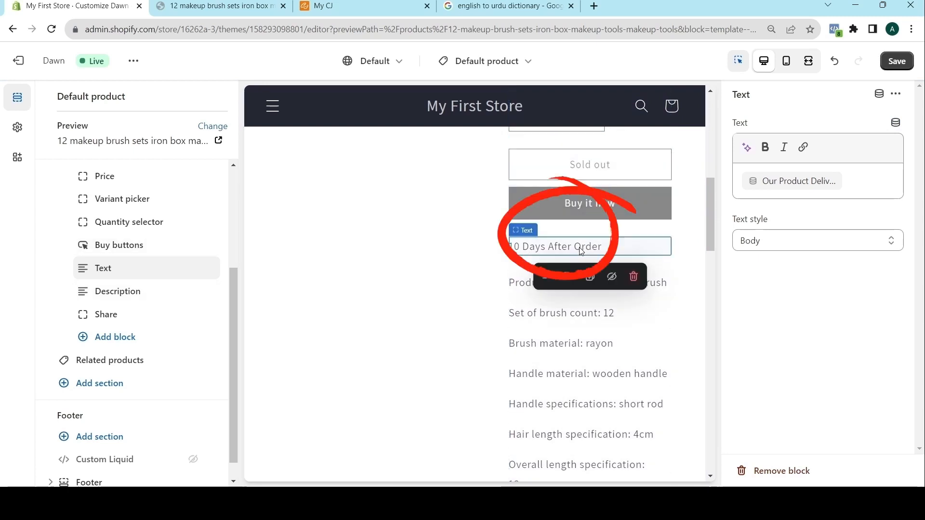
left_click(897, 63)
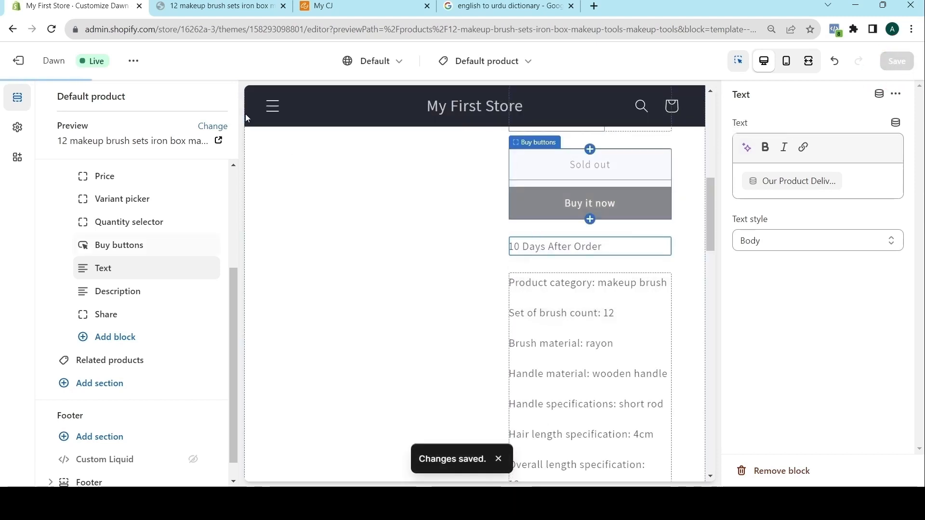
Step: Reload the makeup brush set's storefront page and check the delivery time text between the payment icons and the description
left_click(221, 6)
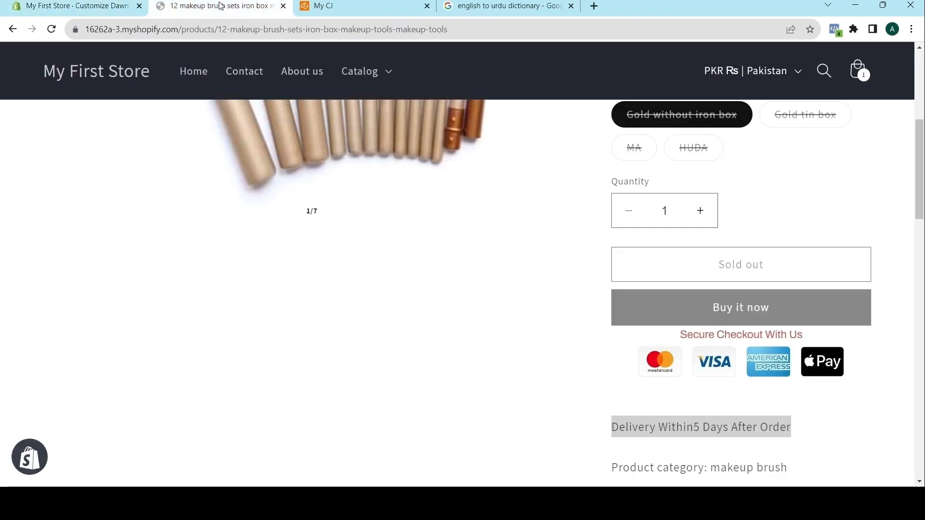
left_click(51, 28)
scroll(708, 277, "down", 1)
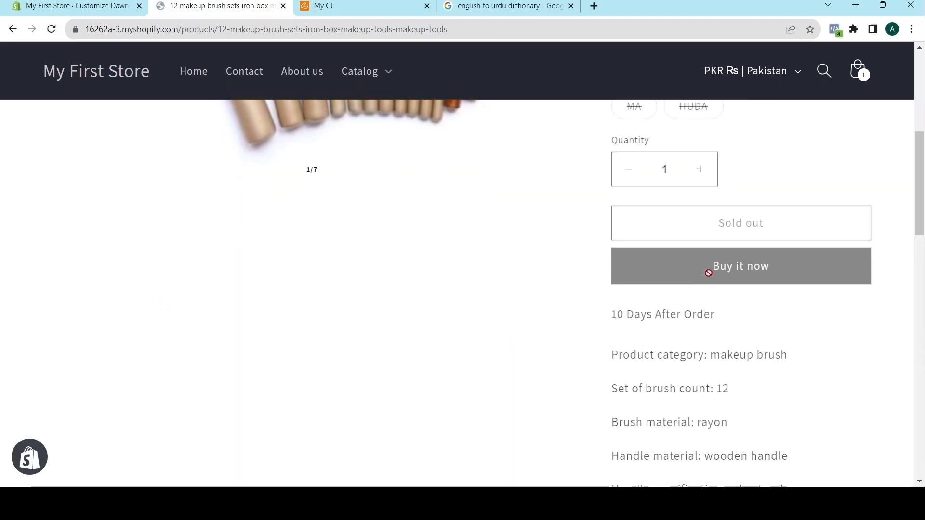
scroll(641, 370, "down", 2)
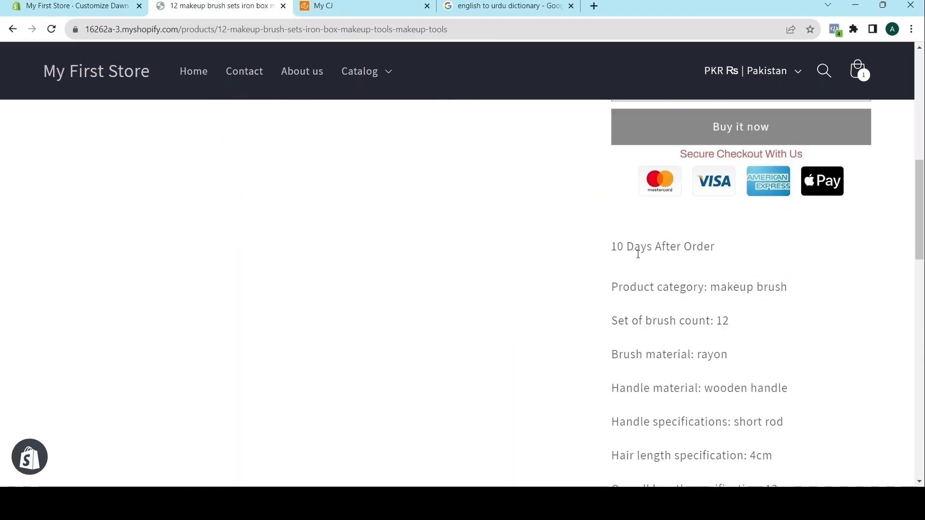
left_click_drag(717, 247, 606, 247)
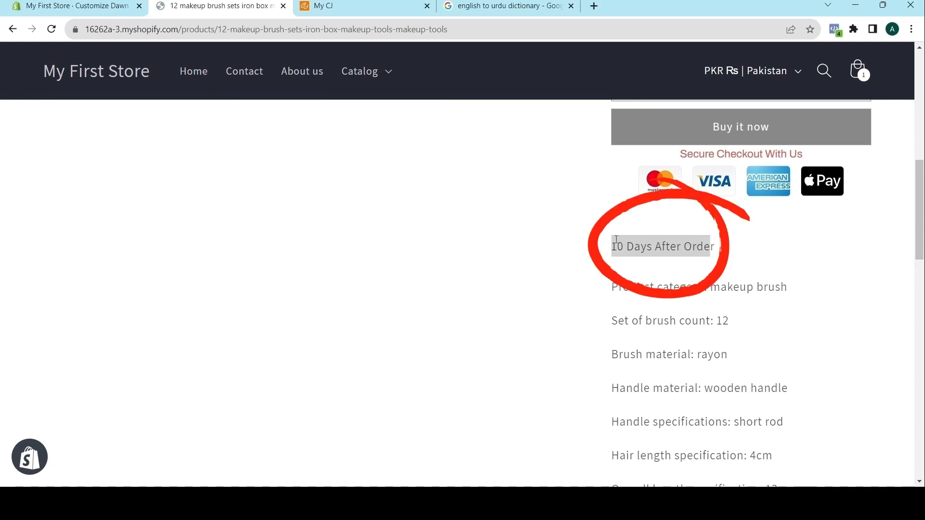
Step: Leave the theme editor and open the Custom data page in the store settings
left_click(53, 7)
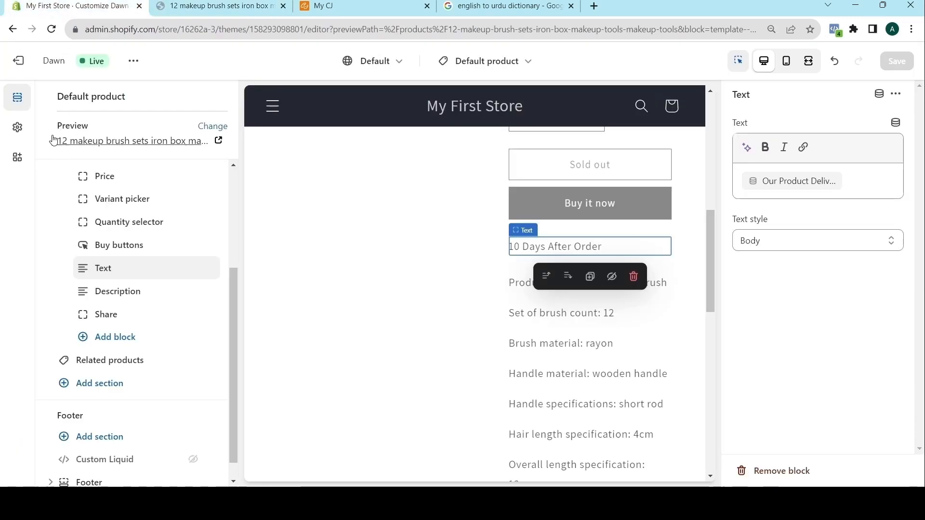
left_click(20, 62)
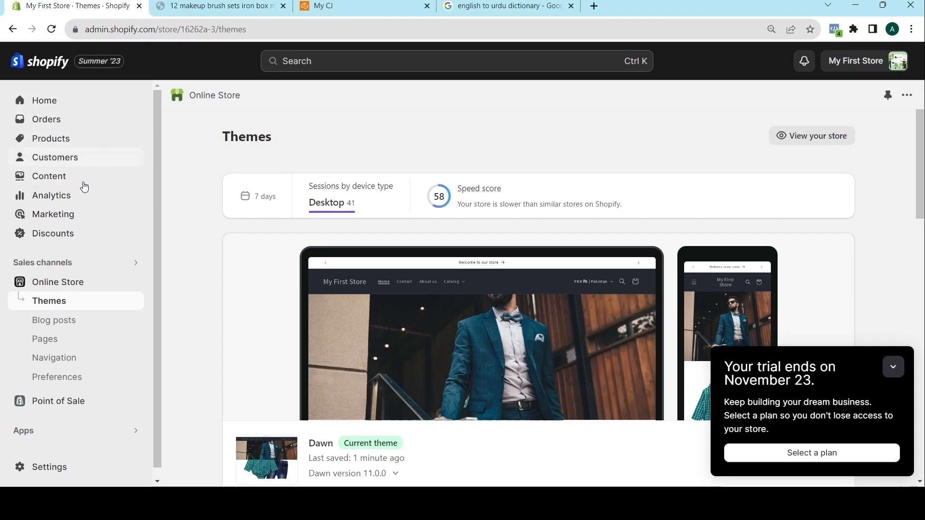
left_click(44, 474)
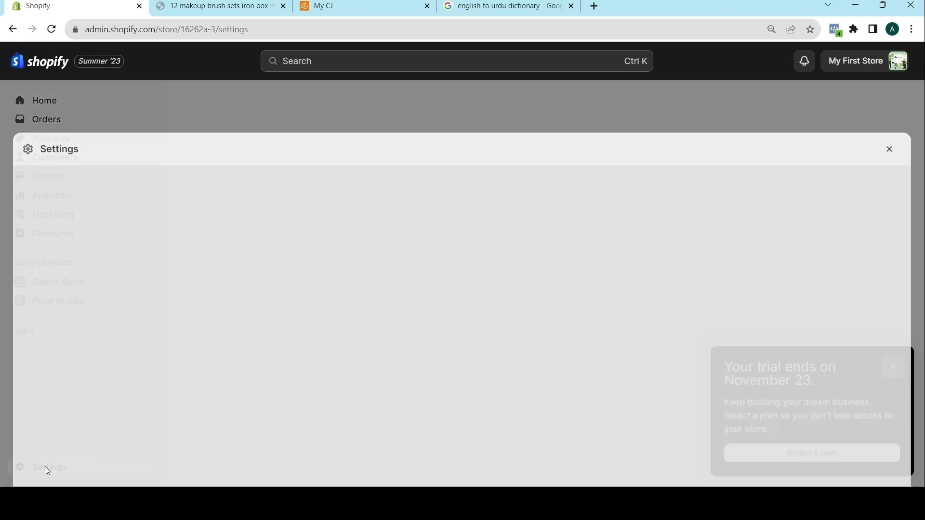
scroll(182, 292, "down", 8)
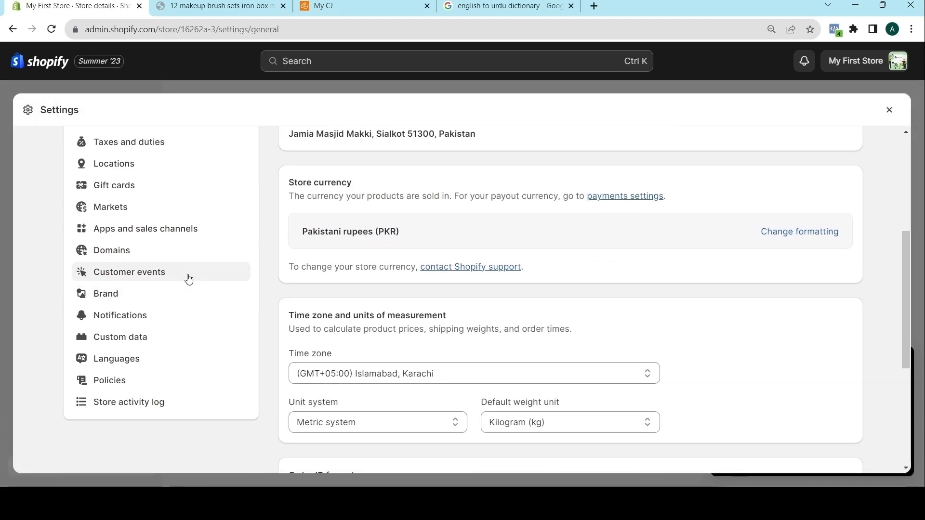
left_click(111, 338)
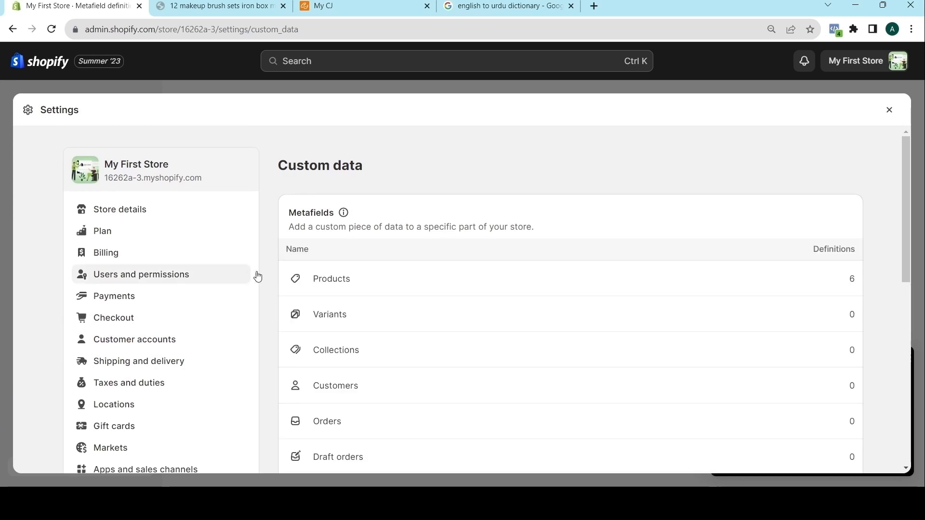
Step: View the Our Product Delivery Time metaobject definition and leave it without saving changes
scroll(283, 270, "down", 9)
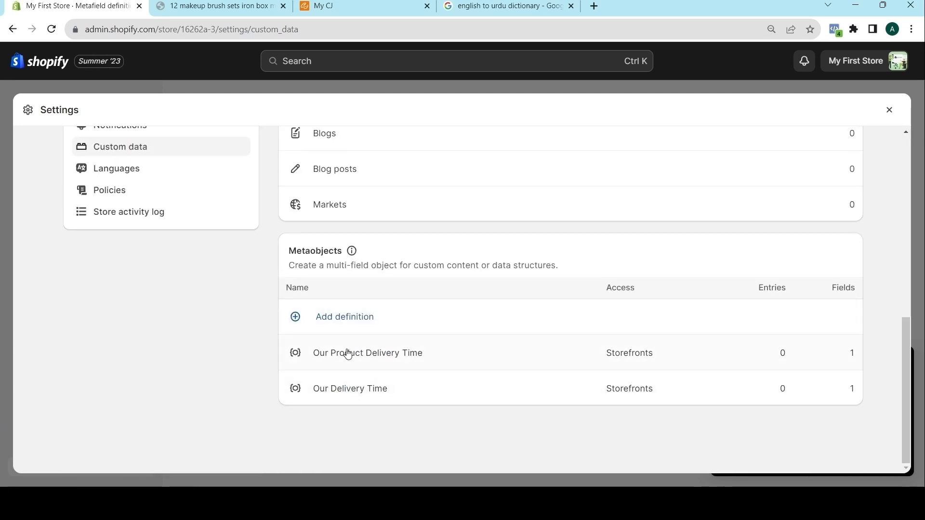
left_click(348, 355)
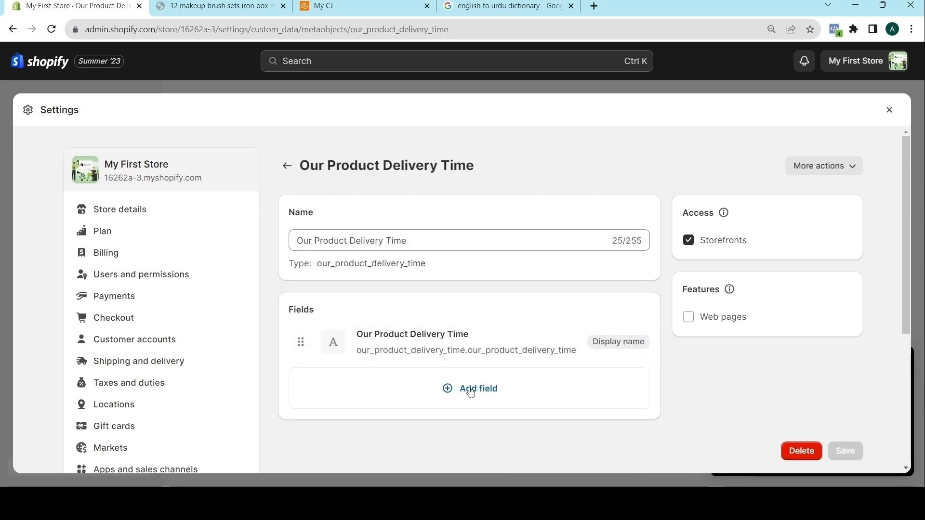
left_click(396, 340)
key("Escape")
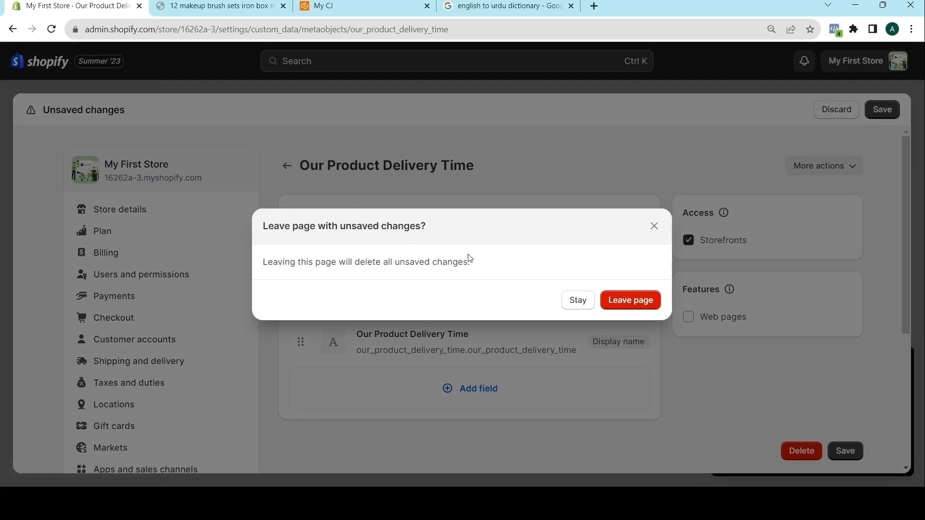
left_click(613, 311)
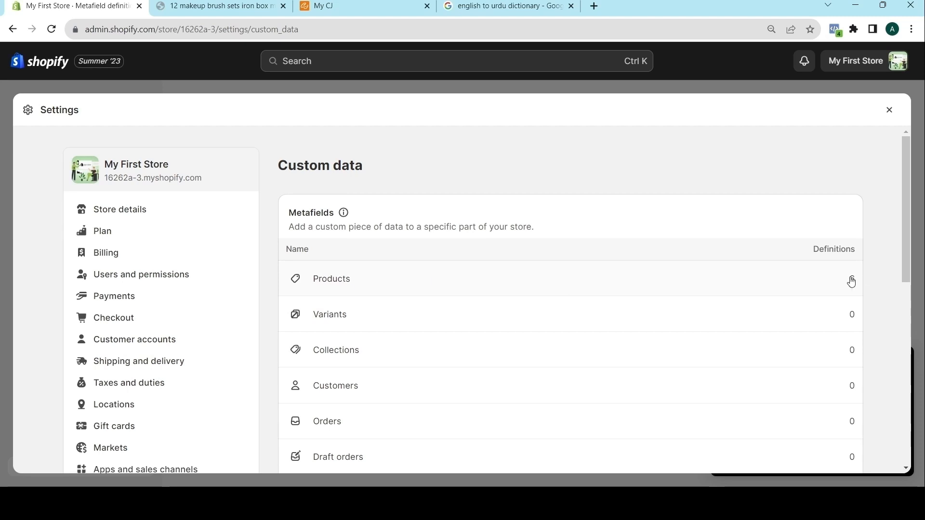
Step: Review the product metafield definitions in Custom data, then close the store settings
left_click(336, 282)
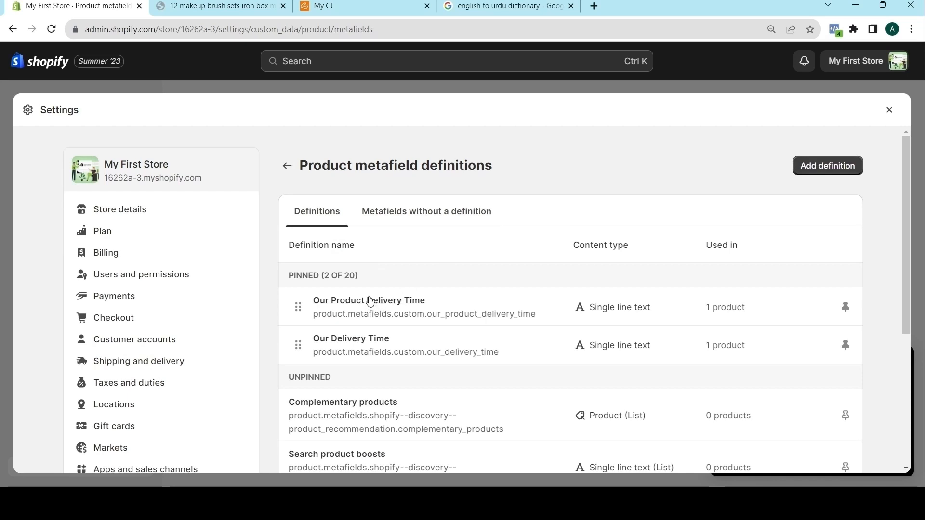
left_click(286, 165)
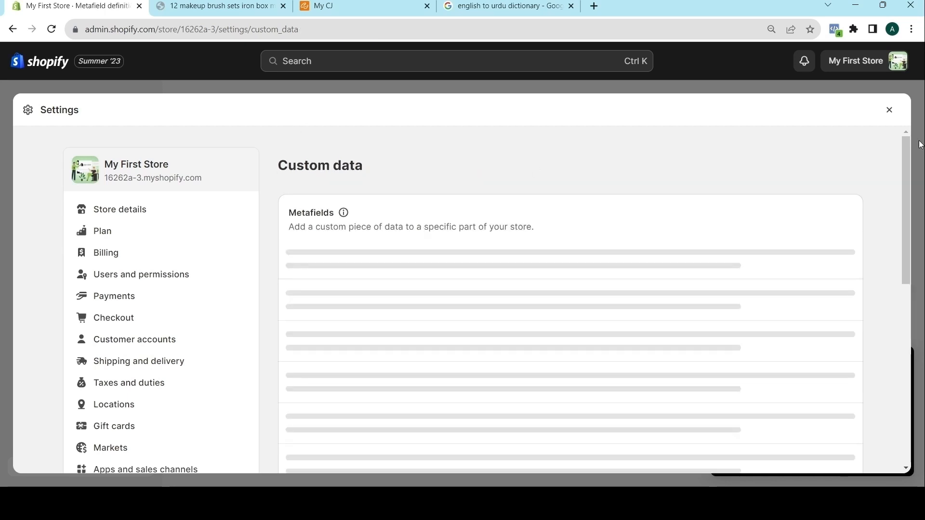
left_click(888, 114)
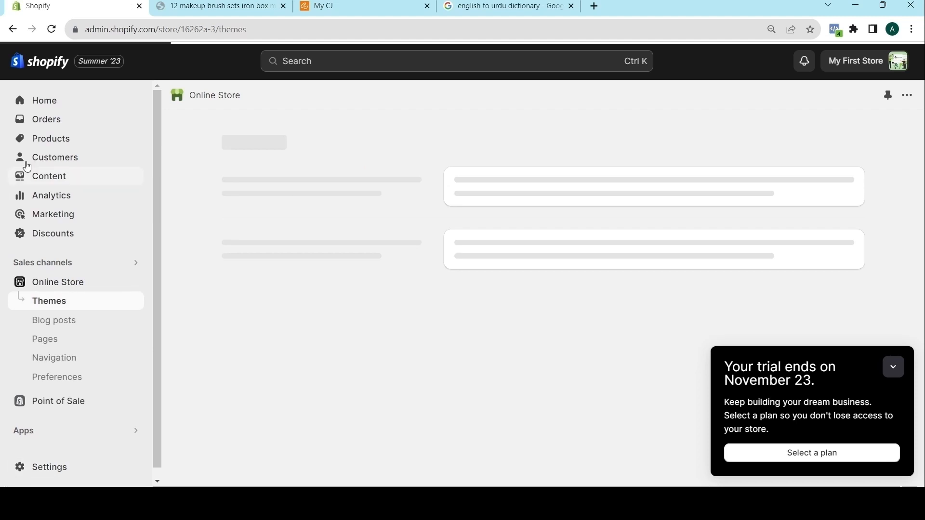
Step: Open the "12 makeup brush sets iron box makeup tools makeup tools" product and review its Metafields values
left_click(39, 137)
left_click(305, 213)
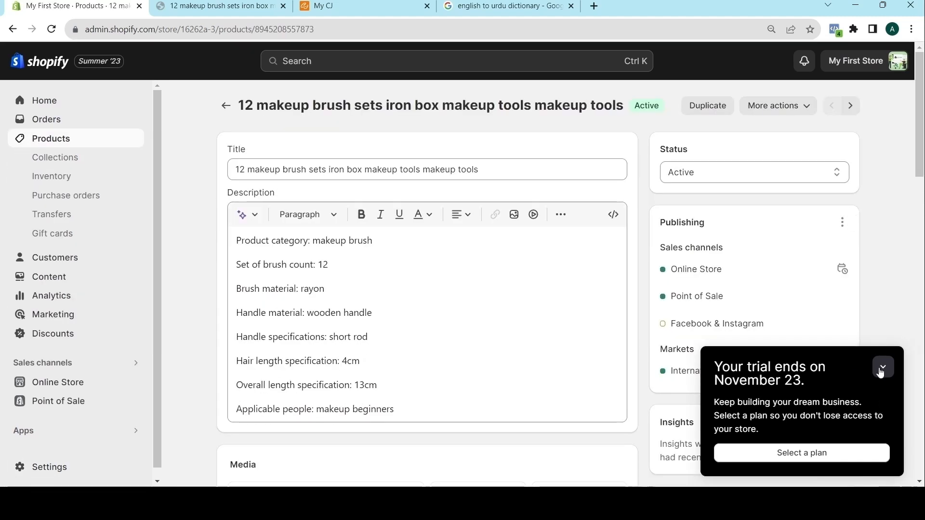
left_click(883, 367)
left_click_drag(922, 163, 921, 471)
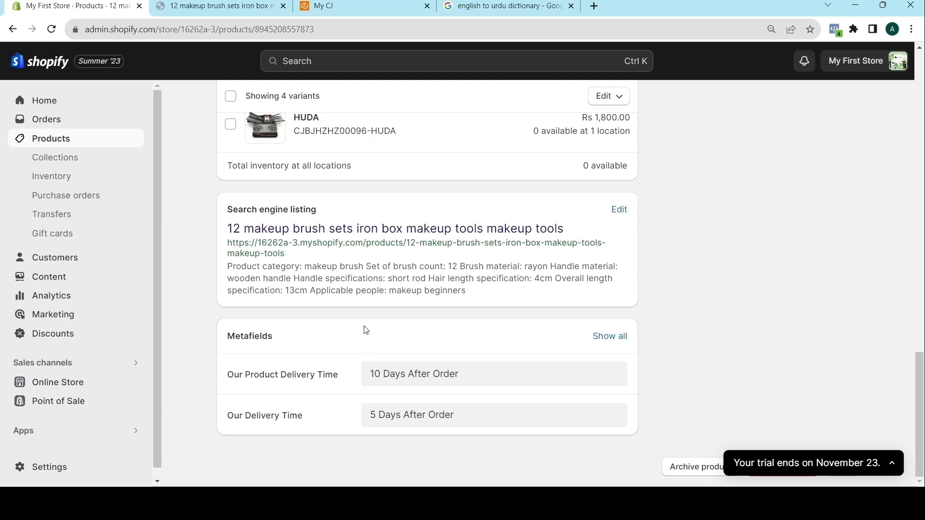
left_click_drag(920, 360, 919, 64)
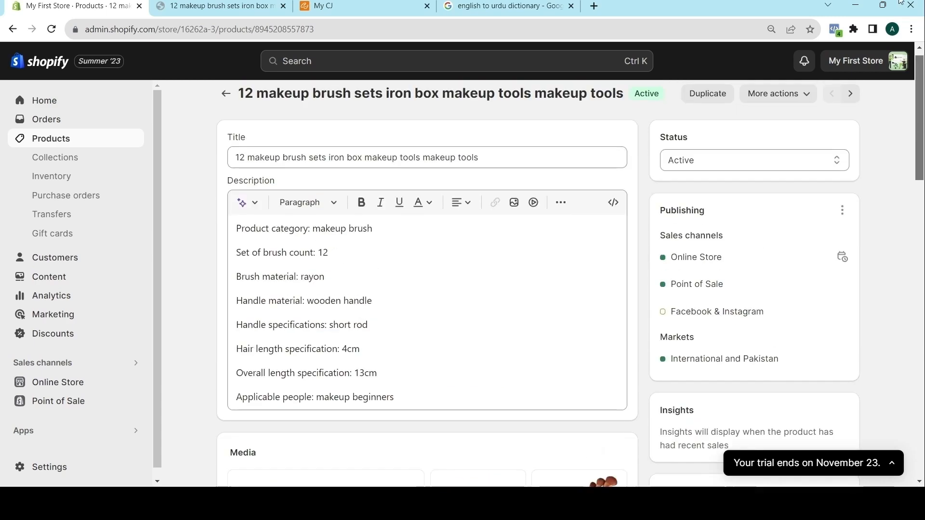
Step: Return to the online store themes, open the current Dawn theme for customizing and switch to the Default product template
left_click(49, 140)
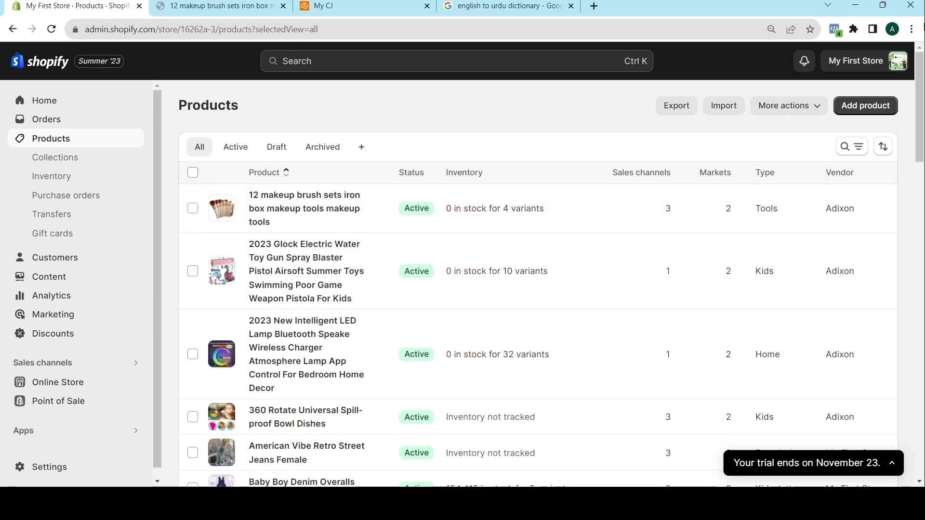
left_click(83, 387)
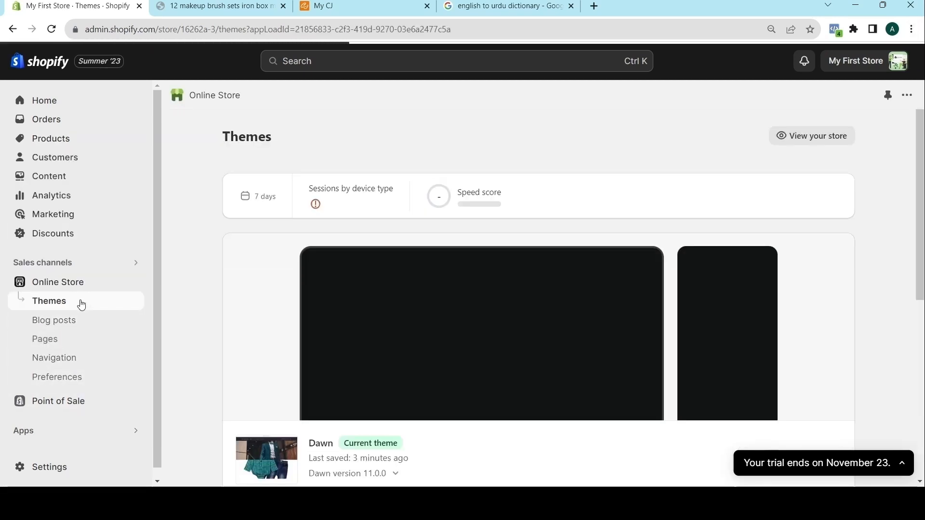
scroll(756, 345, "down", 4)
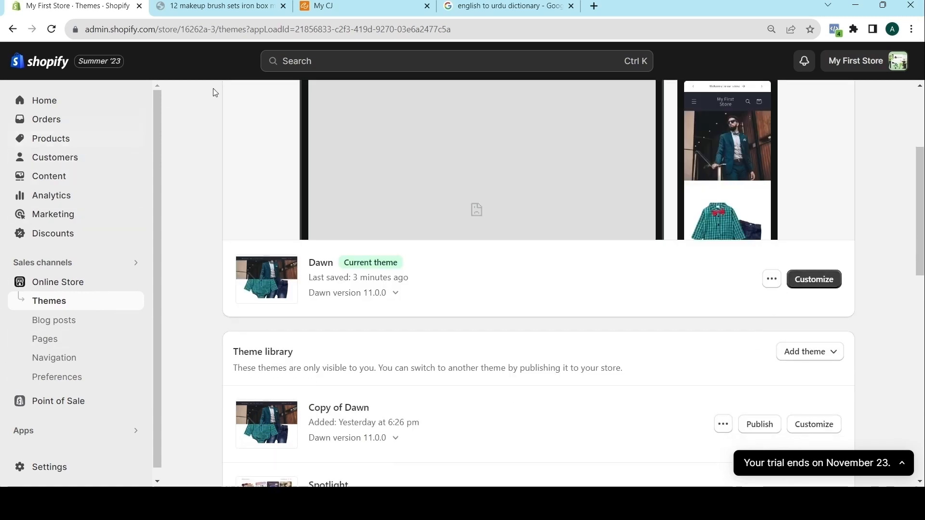
left_click(812, 278)
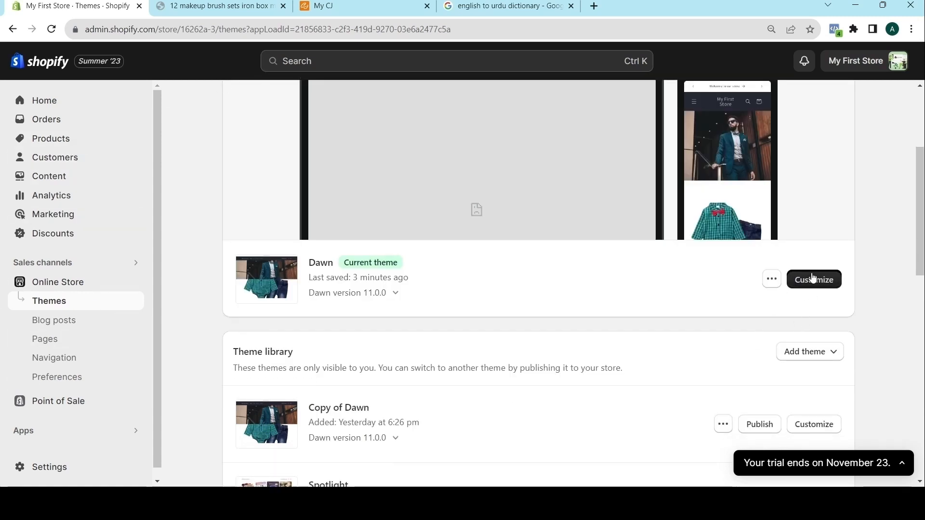
left_click(506, 61)
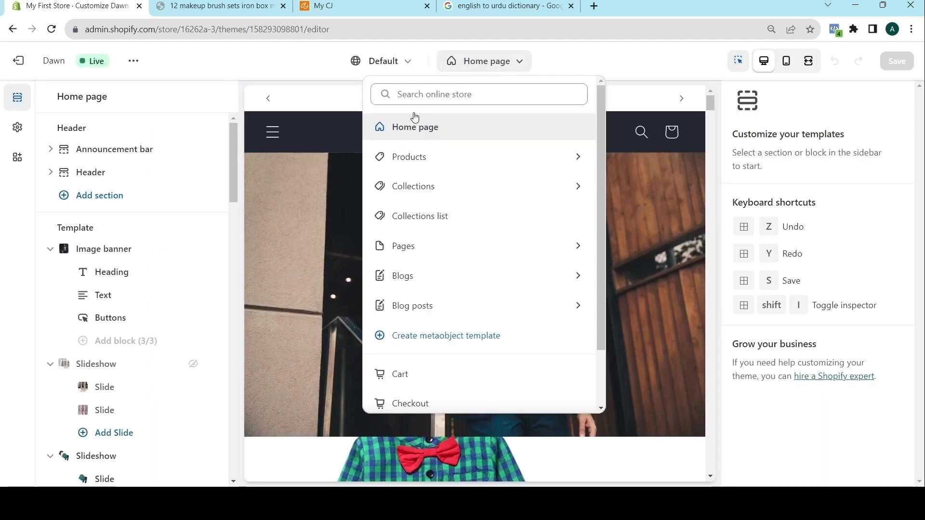
left_click(413, 162)
left_click(426, 159)
Step: Browse the block types available for the Product information section and close the list without adding one
scroll(504, 255, "down", 2)
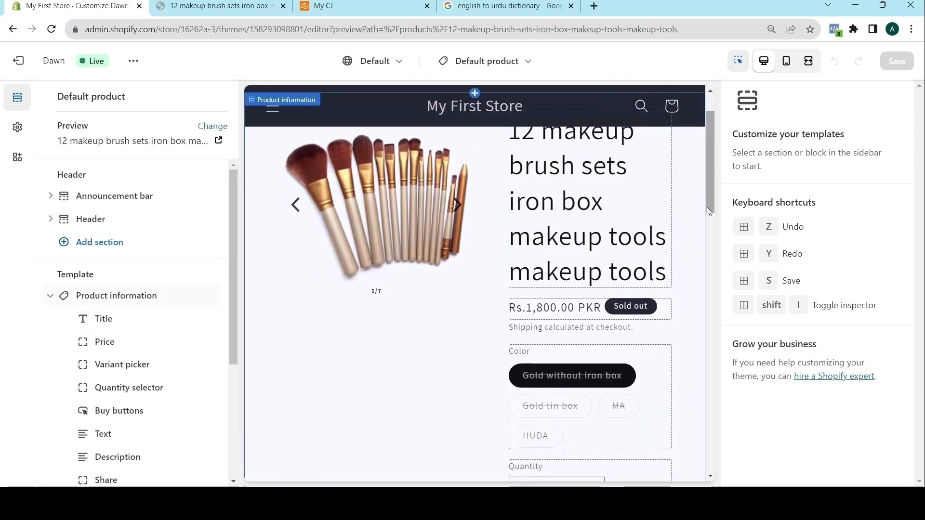
scroll(75, 401, "down", 2)
scroll(77, 399, "down", 2)
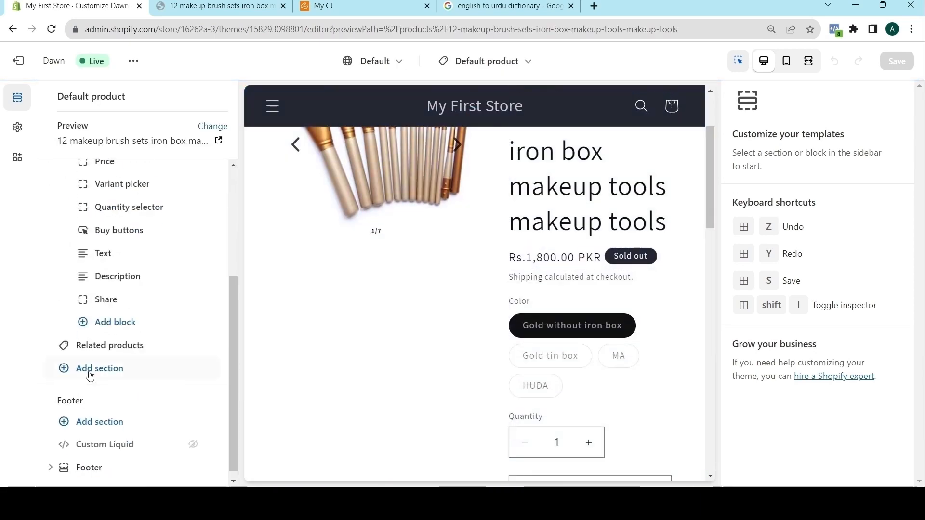
left_click(84, 321)
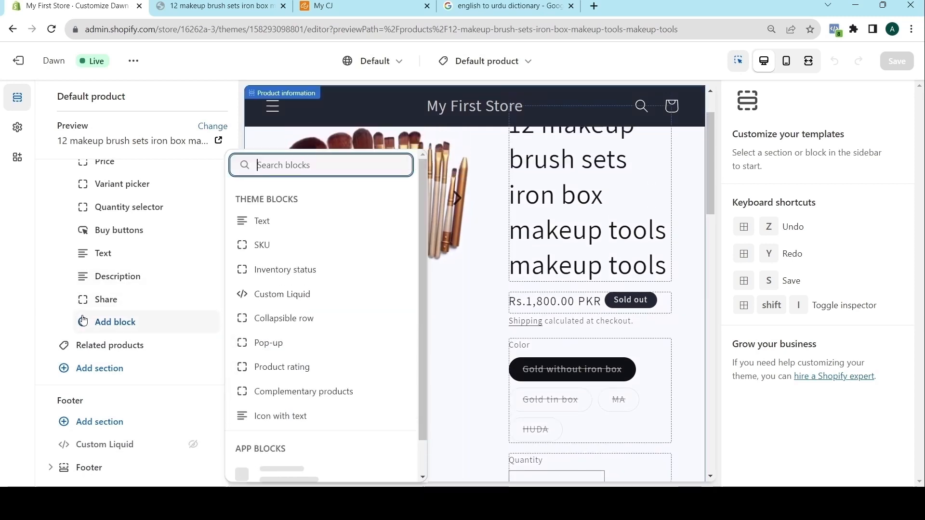
left_click(1, 275)
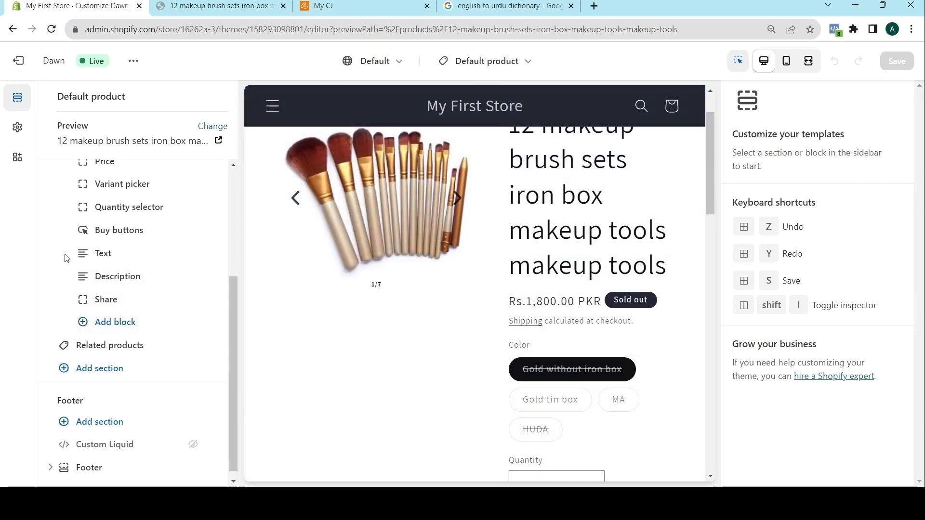
Step: Review the Product information Text block's dynamic source options, then view the delivery time text on the storefront product page
left_click(103, 253)
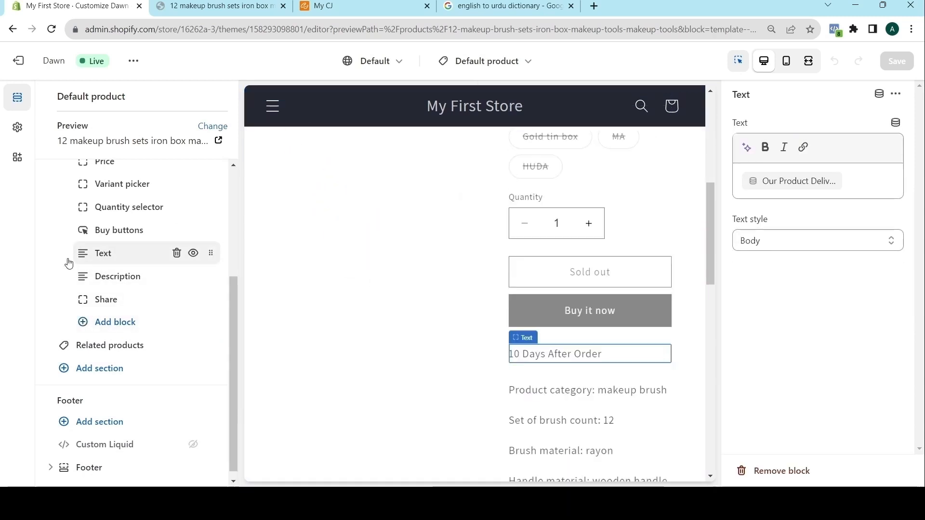
left_click(852, 176)
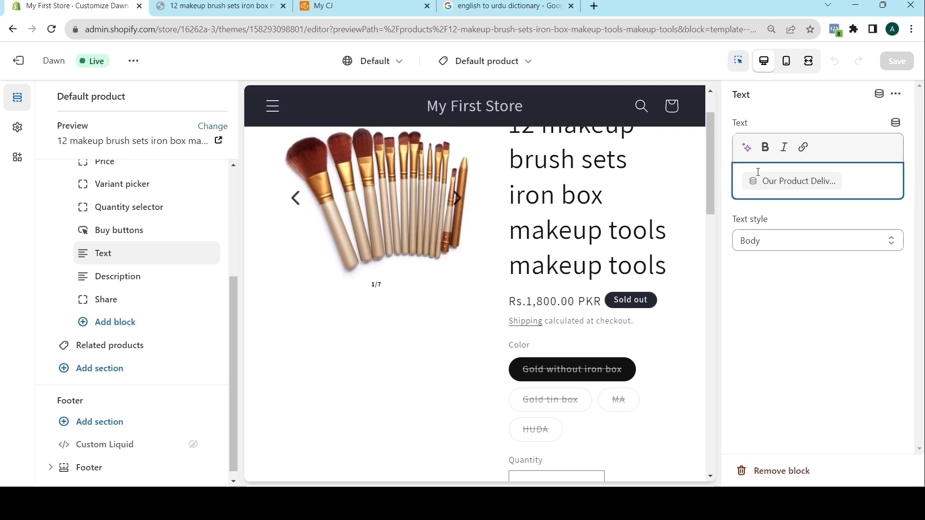
left_click(896, 124)
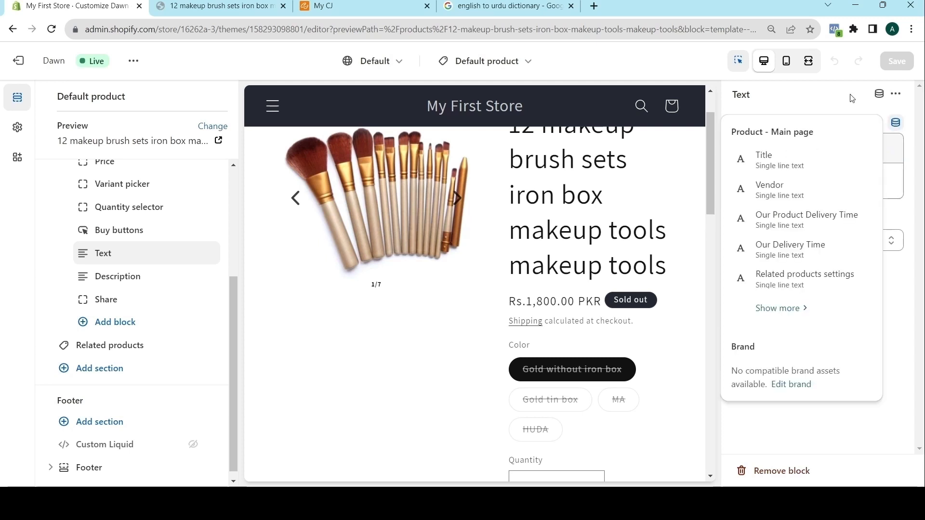
left_click(778, 221)
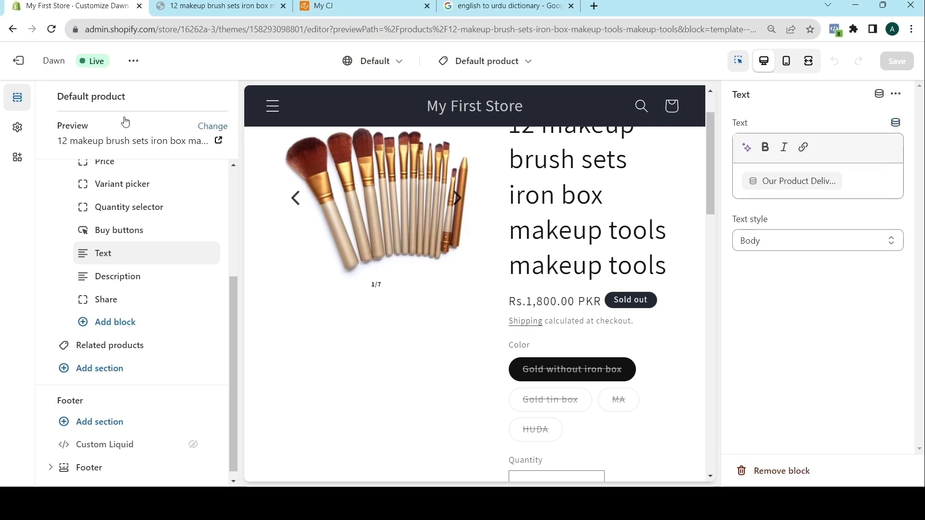
left_click(195, 7)
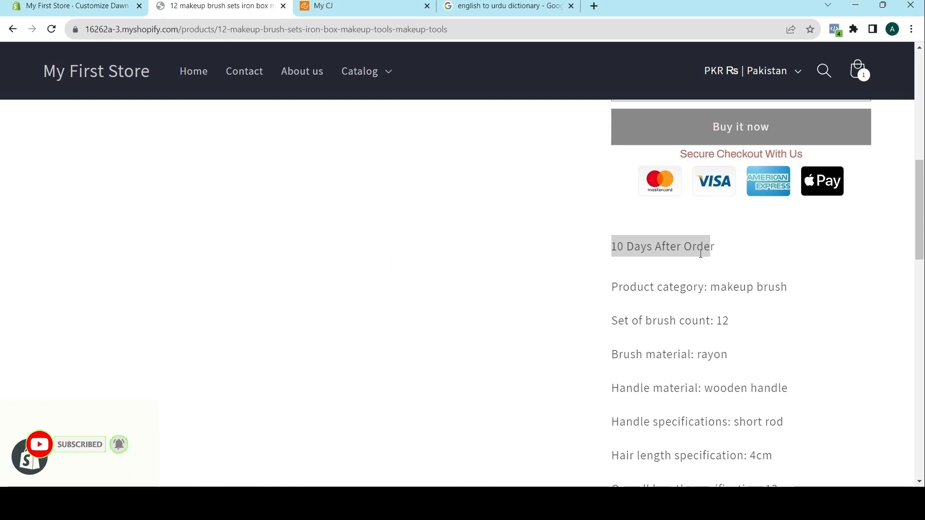
left_click(699, 229)
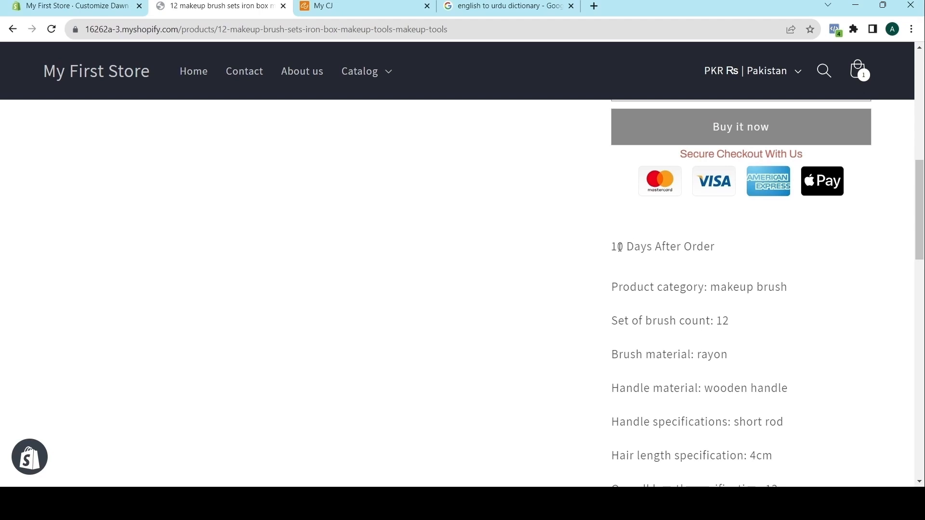
Step: Insert "Deliver:" before the Our Product Delivery Time metafield in the theme editor's Text block and save the theme
left_click(98, 3)
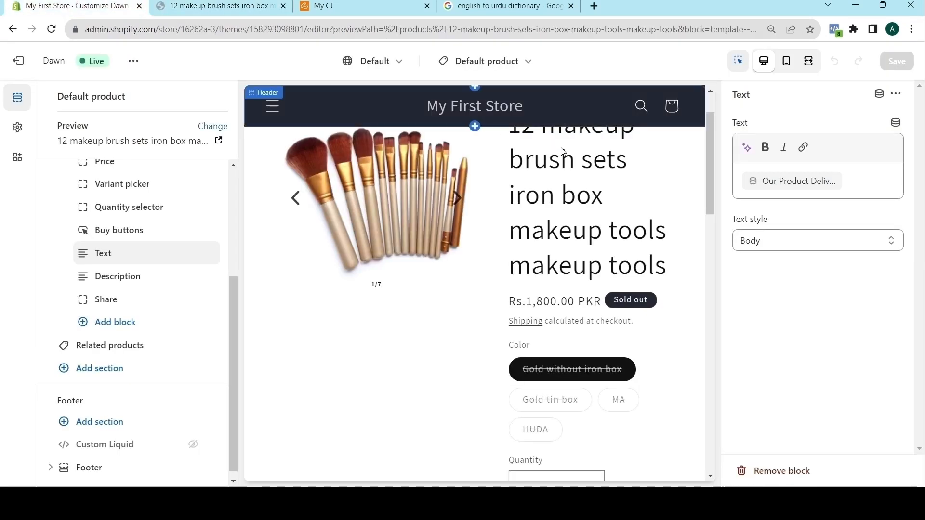
left_click(744, 184)
left_click(735, 177)
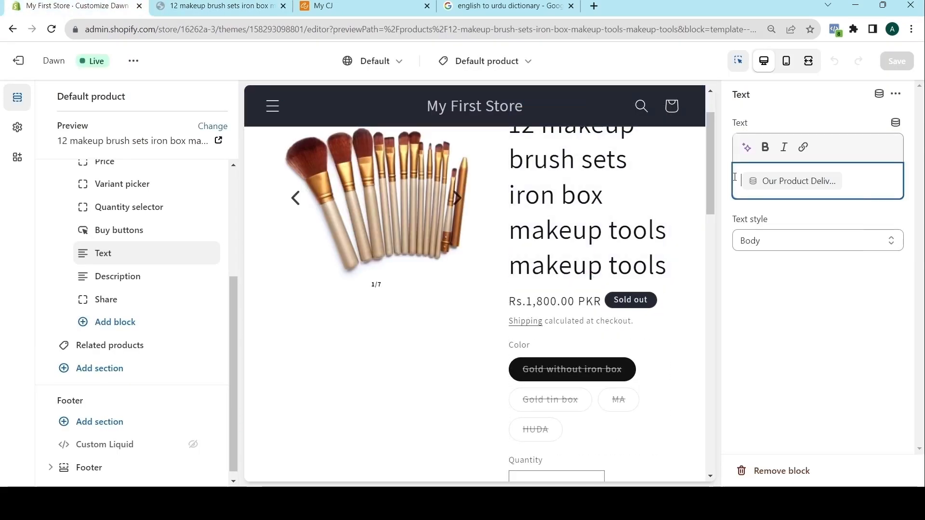
type("Deliver:")
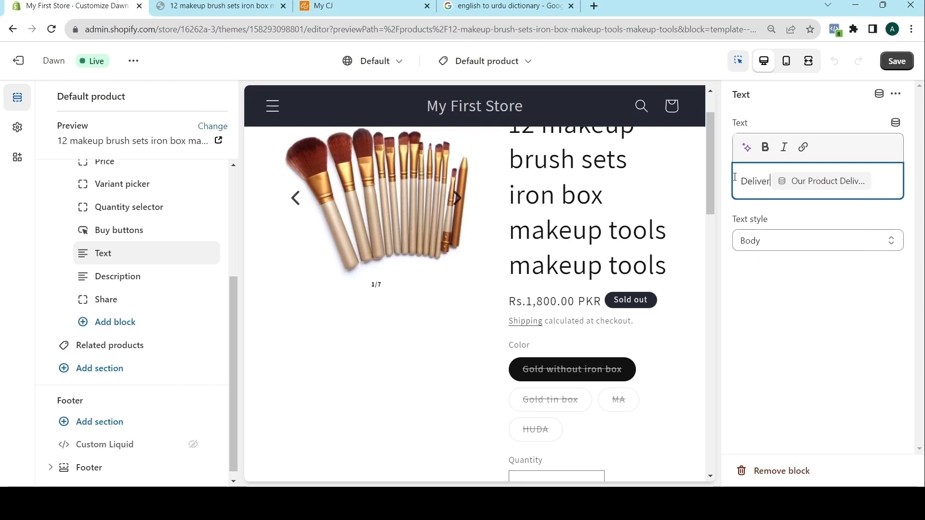
key("ctrl+s")
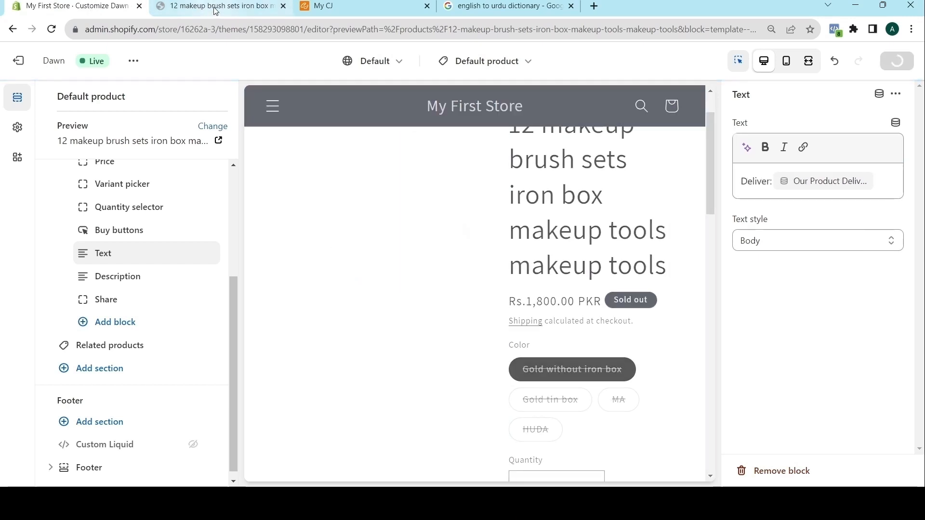
Step: Reload the storefront page of the makeup brush product to check the edited delivery text
left_click(215, 6)
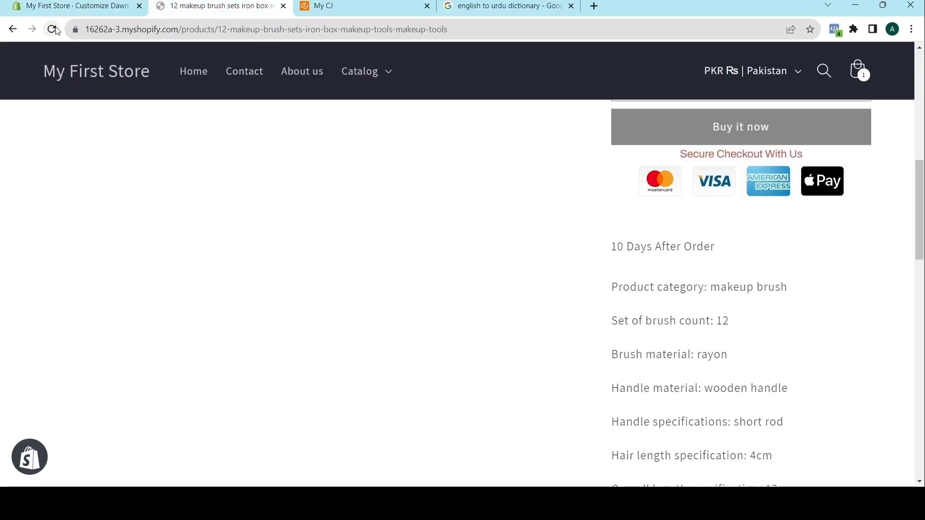
left_click(51, 30)
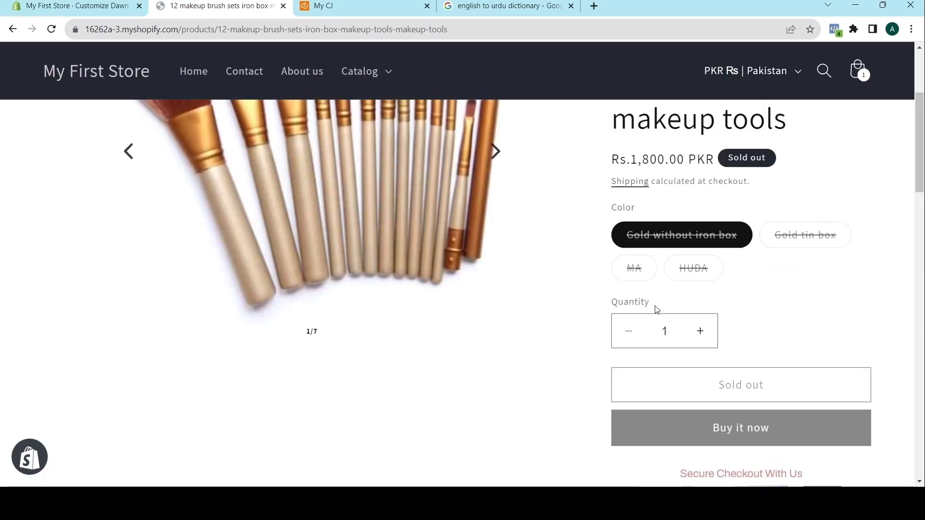